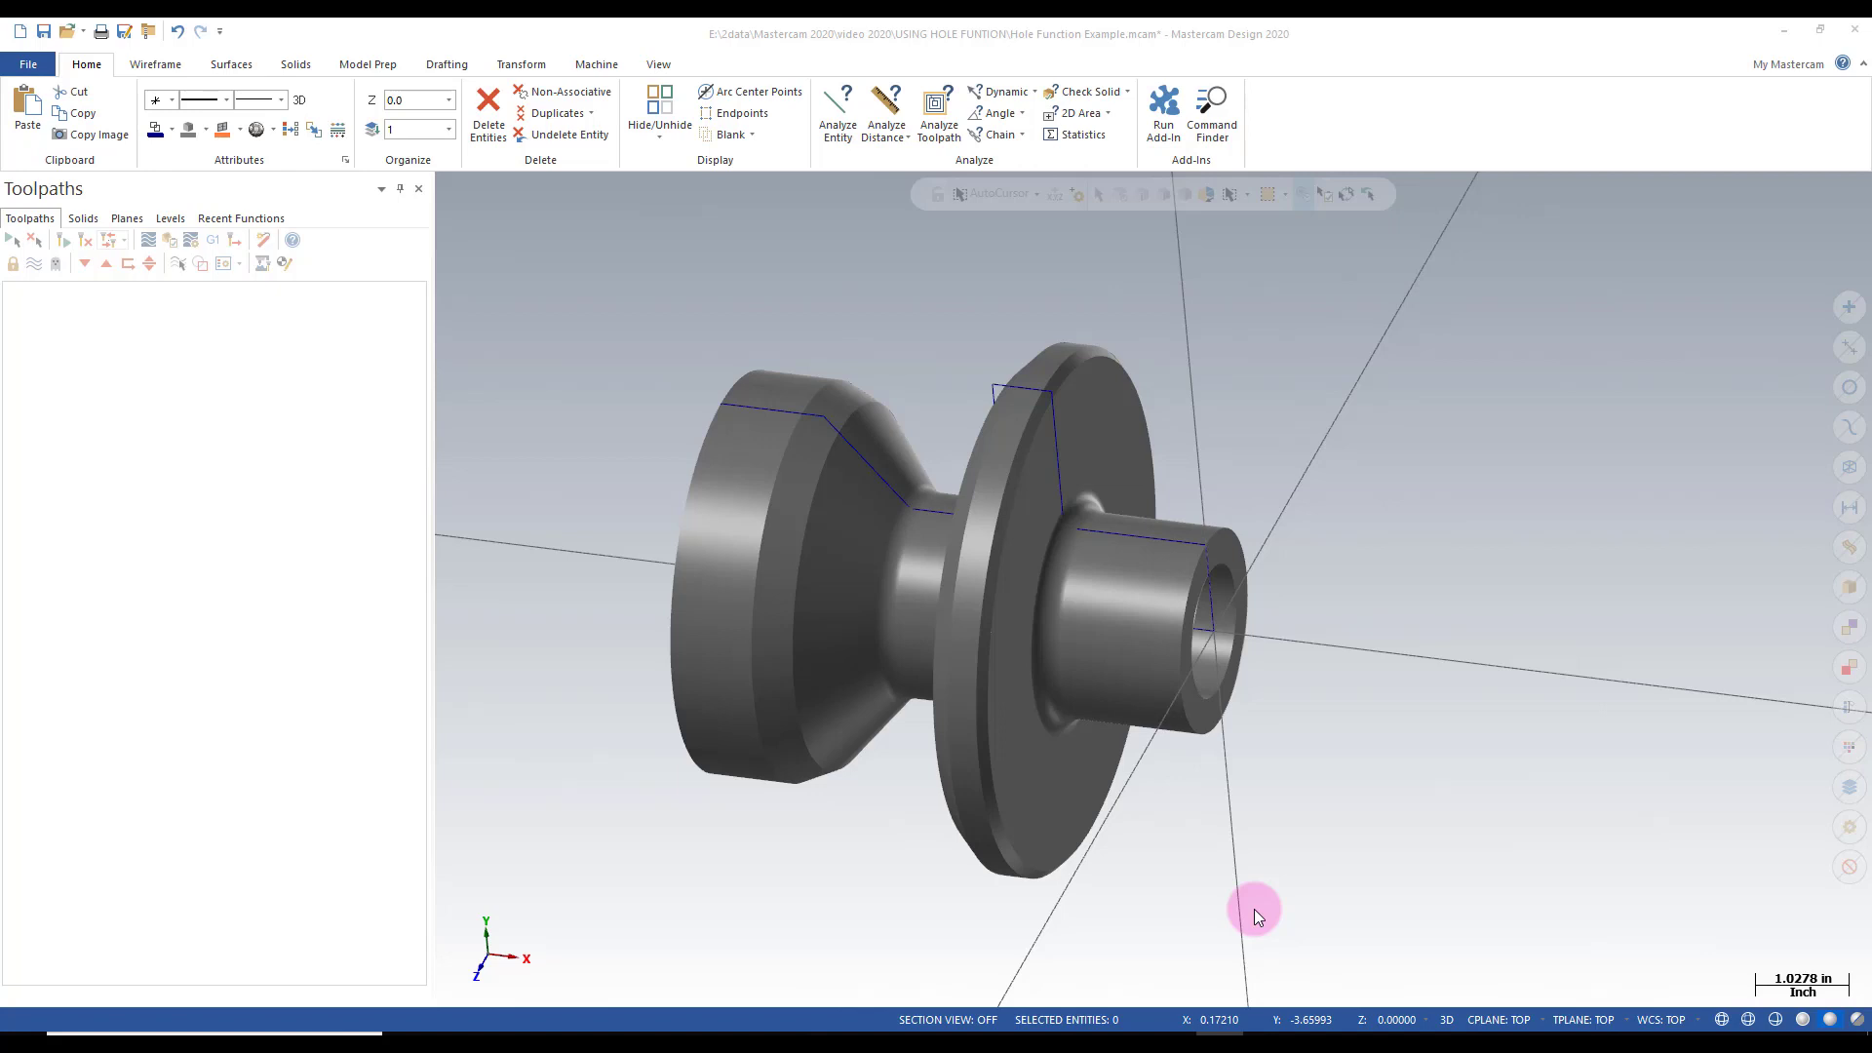
# Step: Make the hole plane the active WCS, construction plane and tool plane, and view the part from its top
pyautogui.moveTo(1245, 907)
pyautogui.mouseDown(button='middle')
pyautogui.moveTo(1111, 864)
pyautogui.moveTo(990, 627)
pyautogui.mouseUp(button='middle')
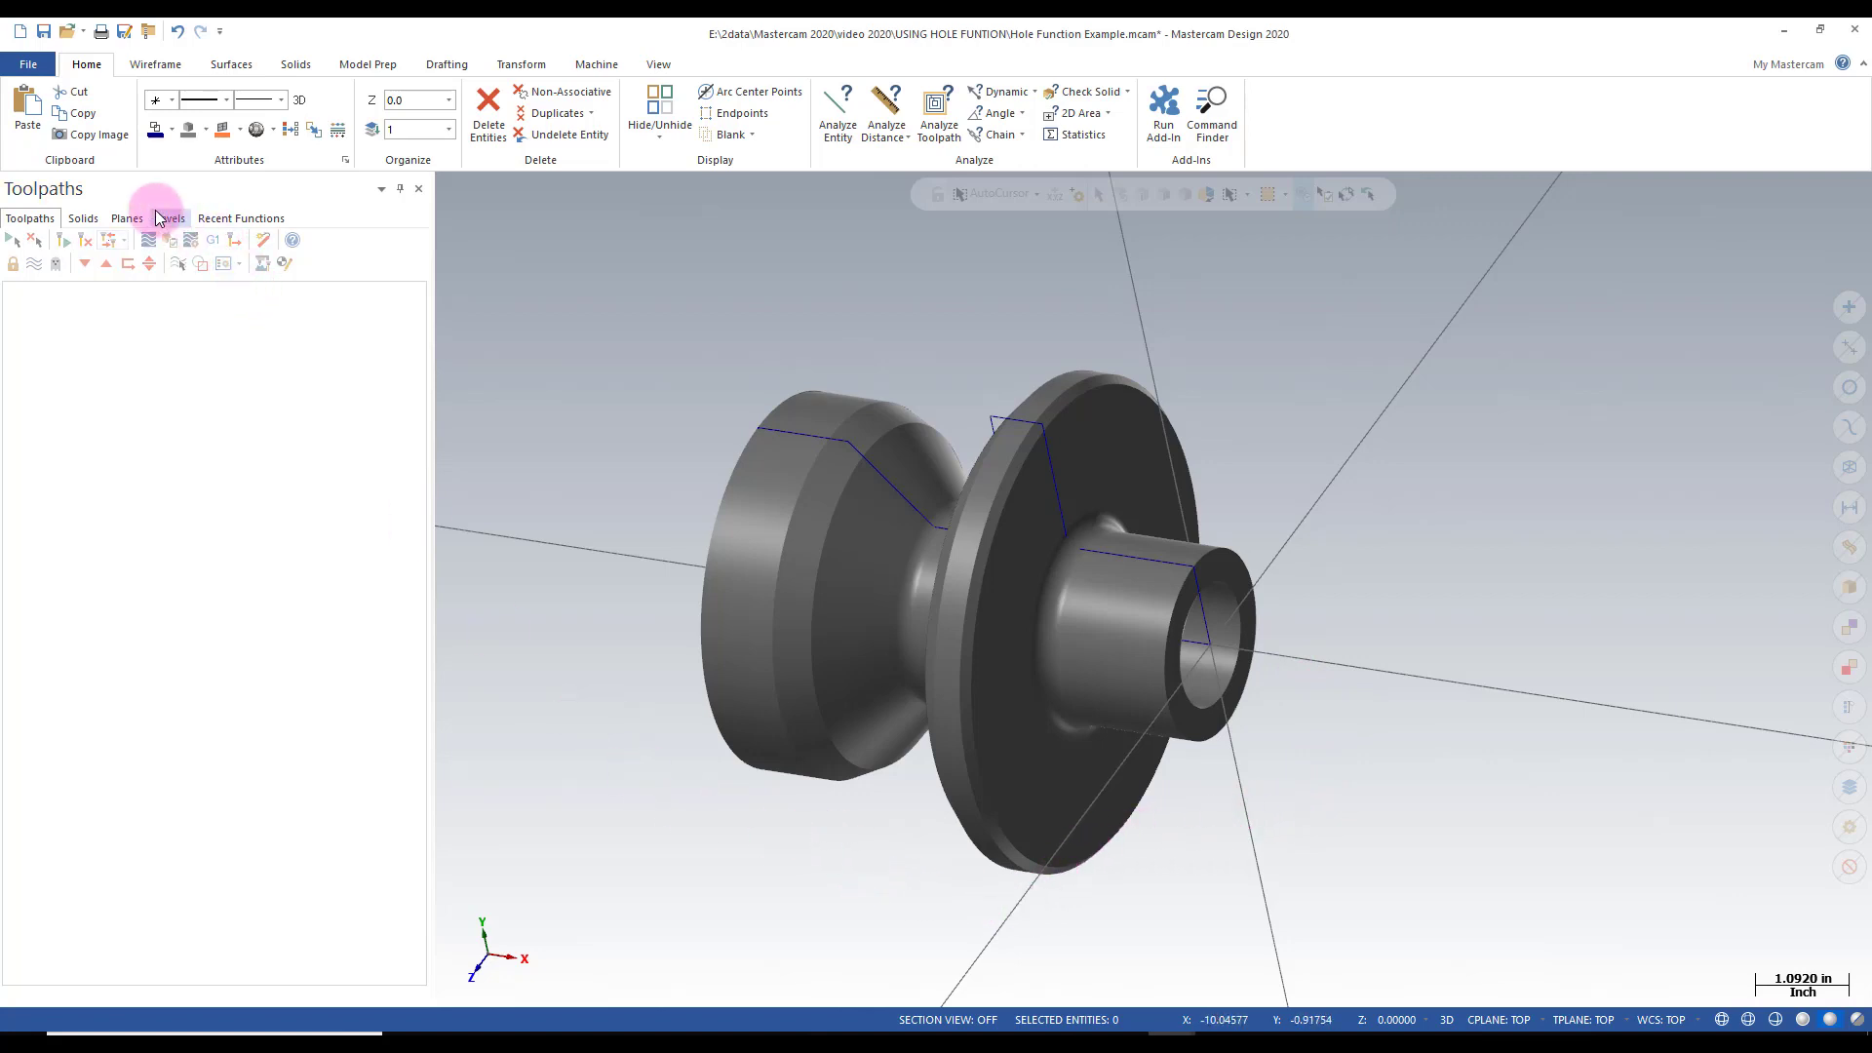
pyautogui.click(127, 219)
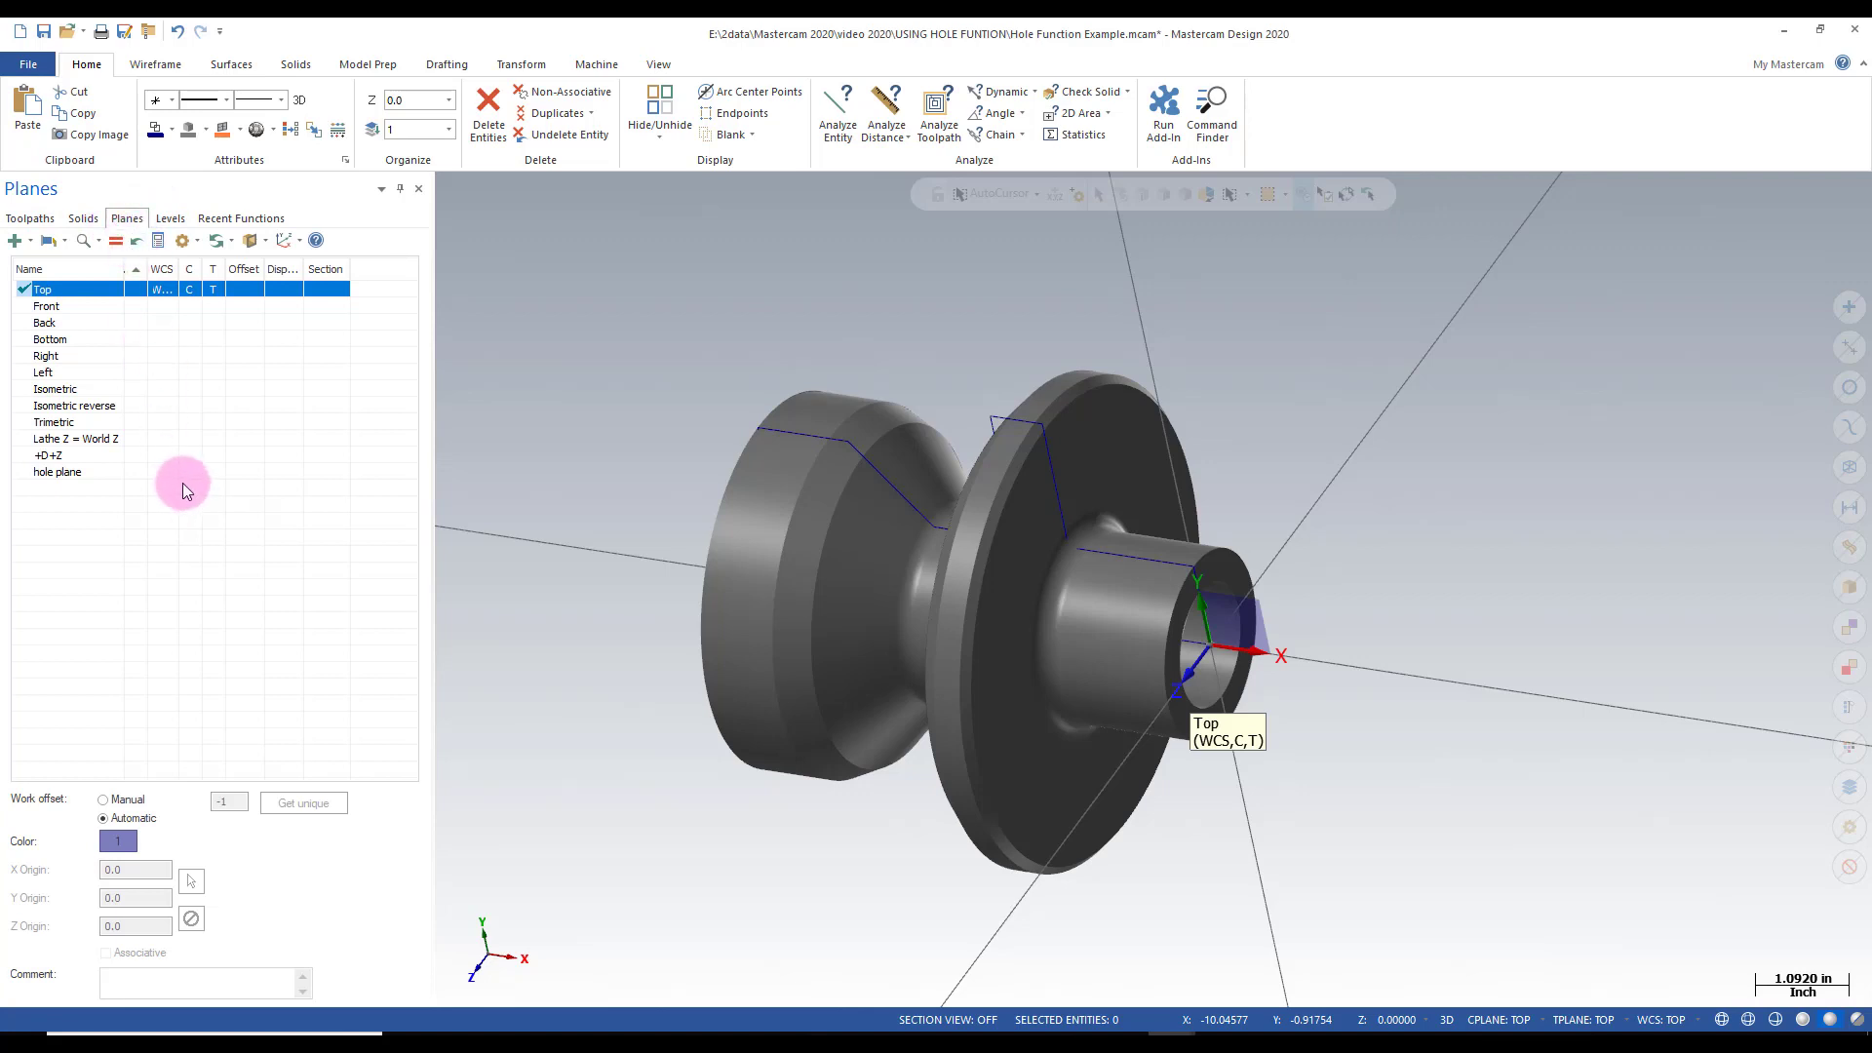
pyautogui.click(33, 473)
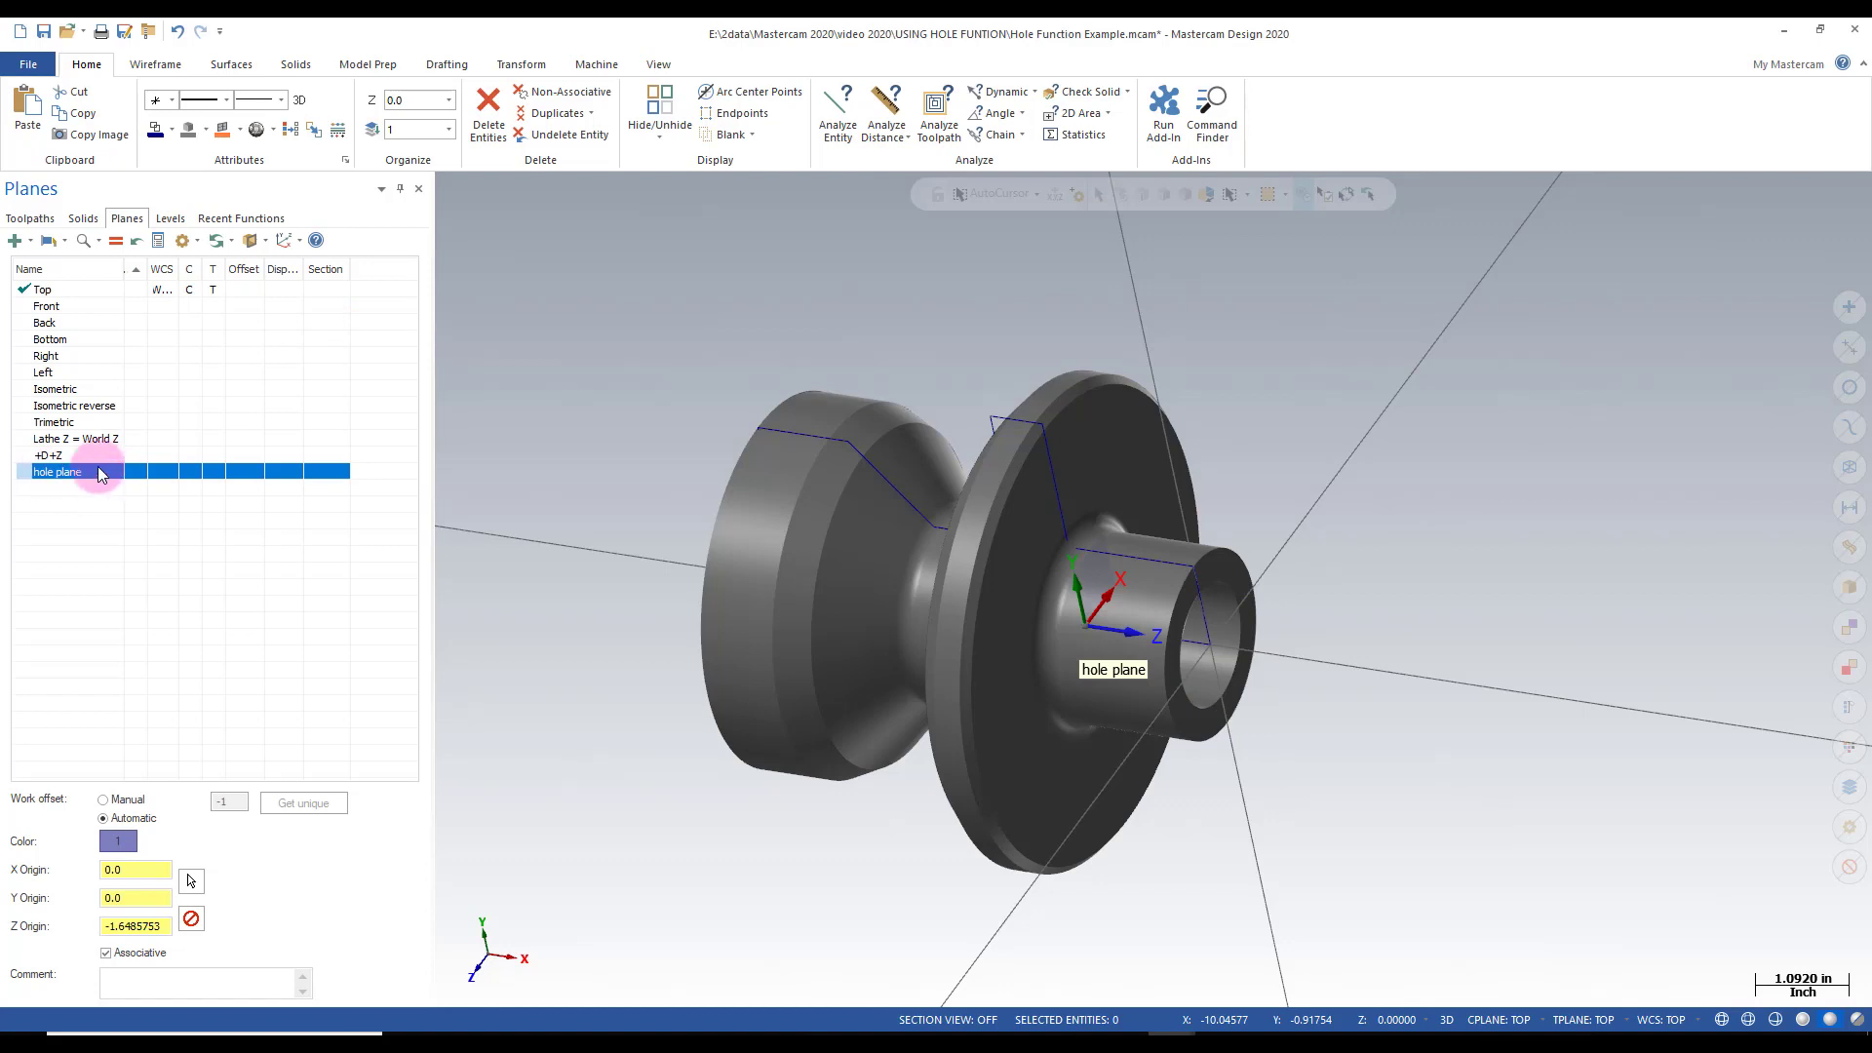
pyautogui.click(29, 472)
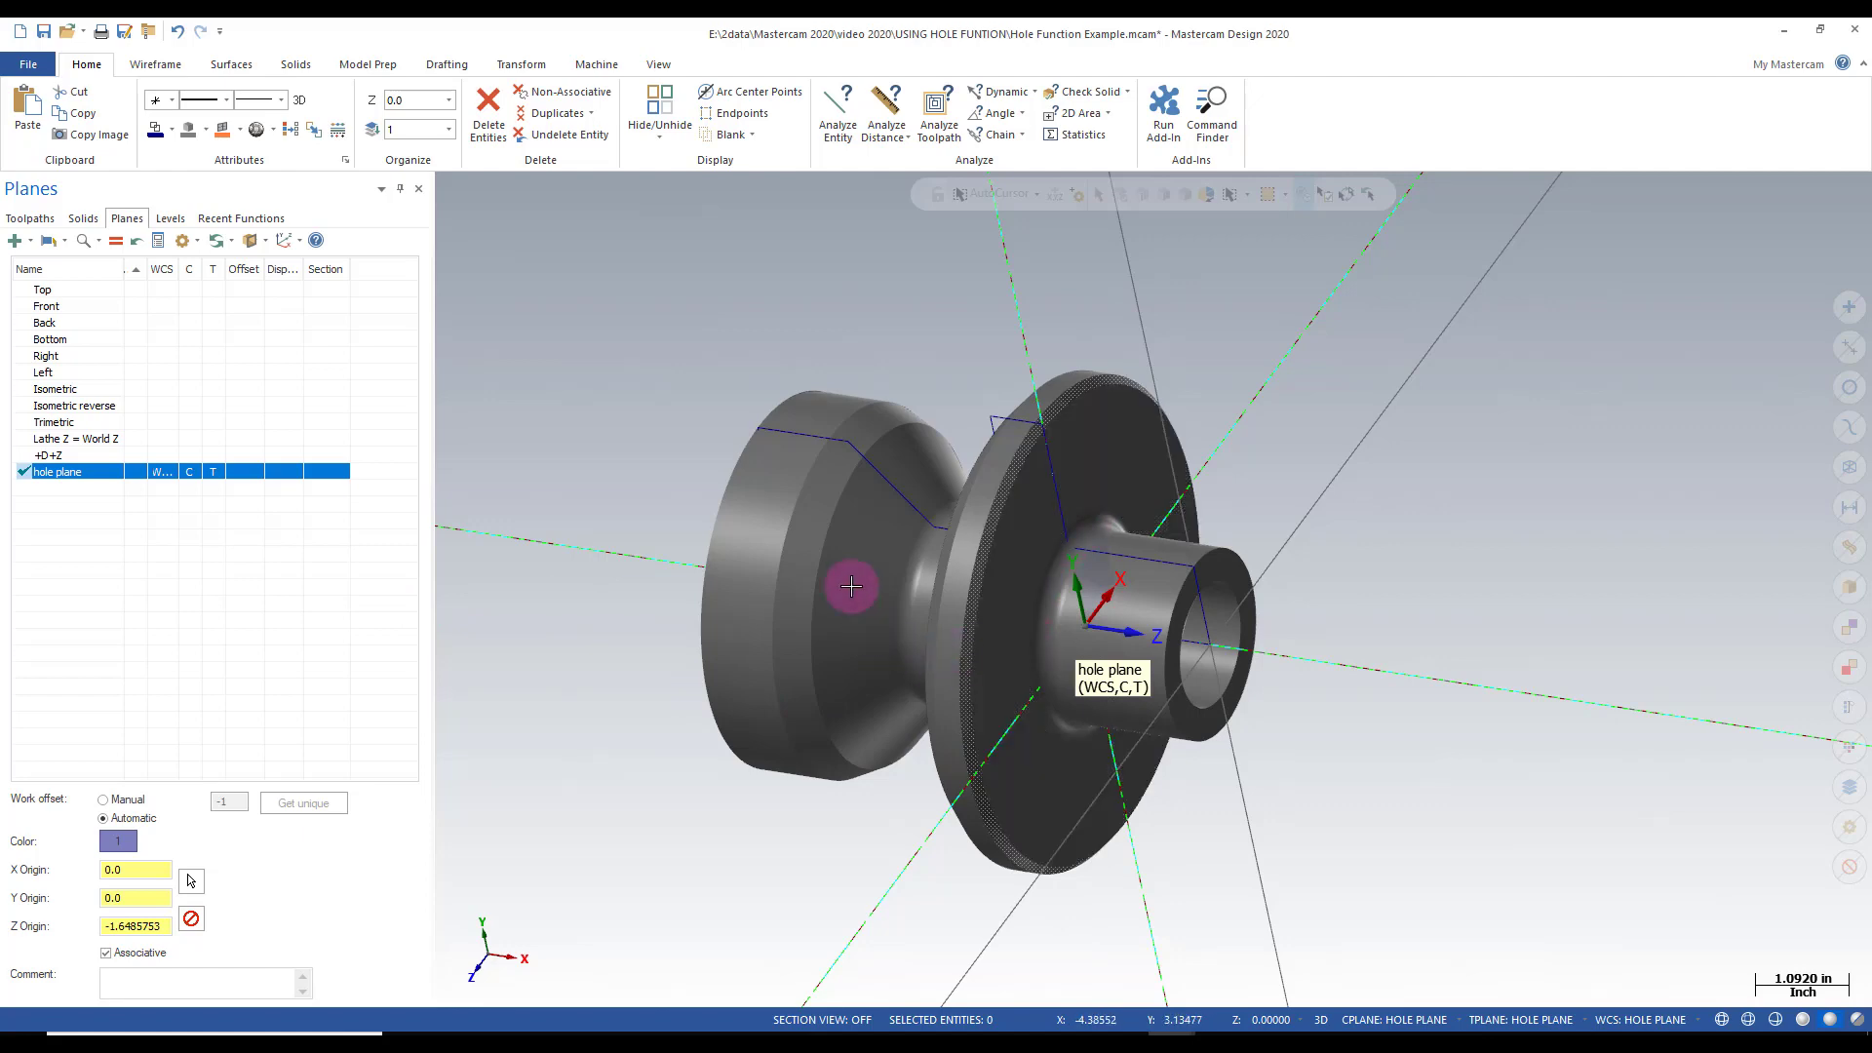
pyautogui.rightClick(701, 343)
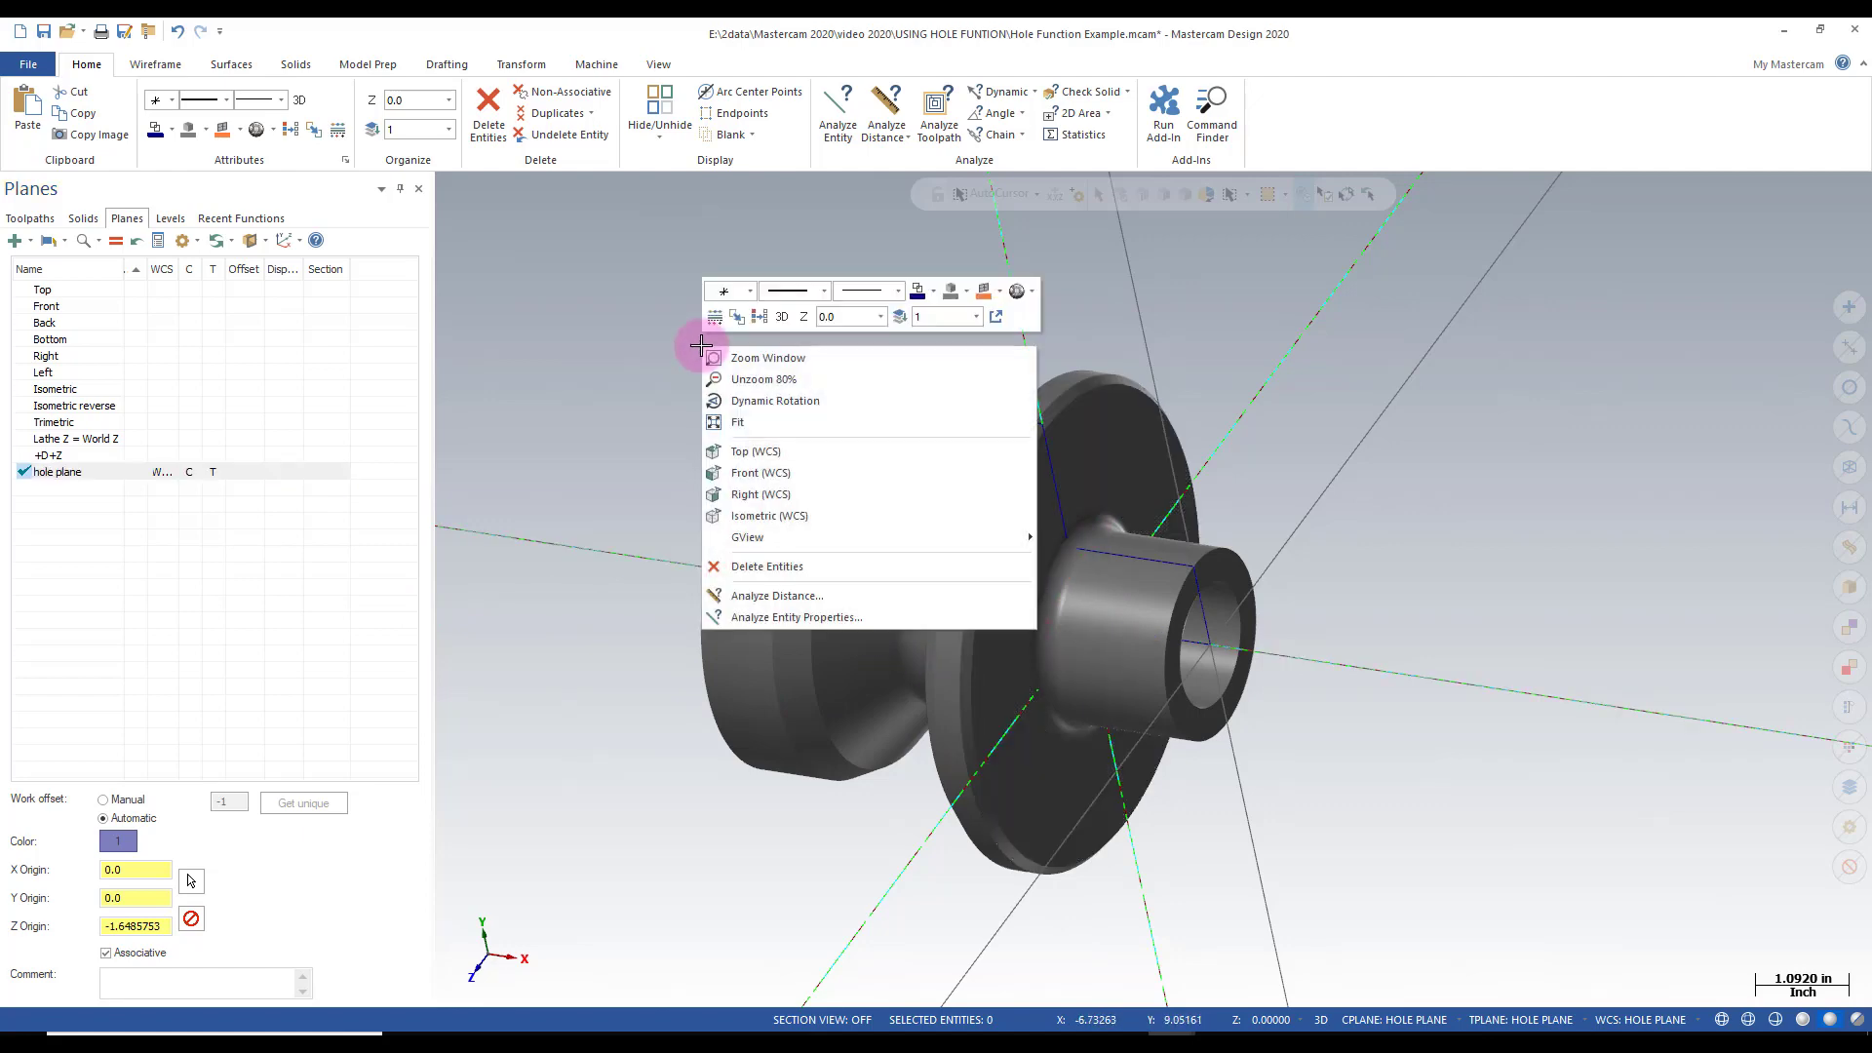
pyautogui.click(739, 451)
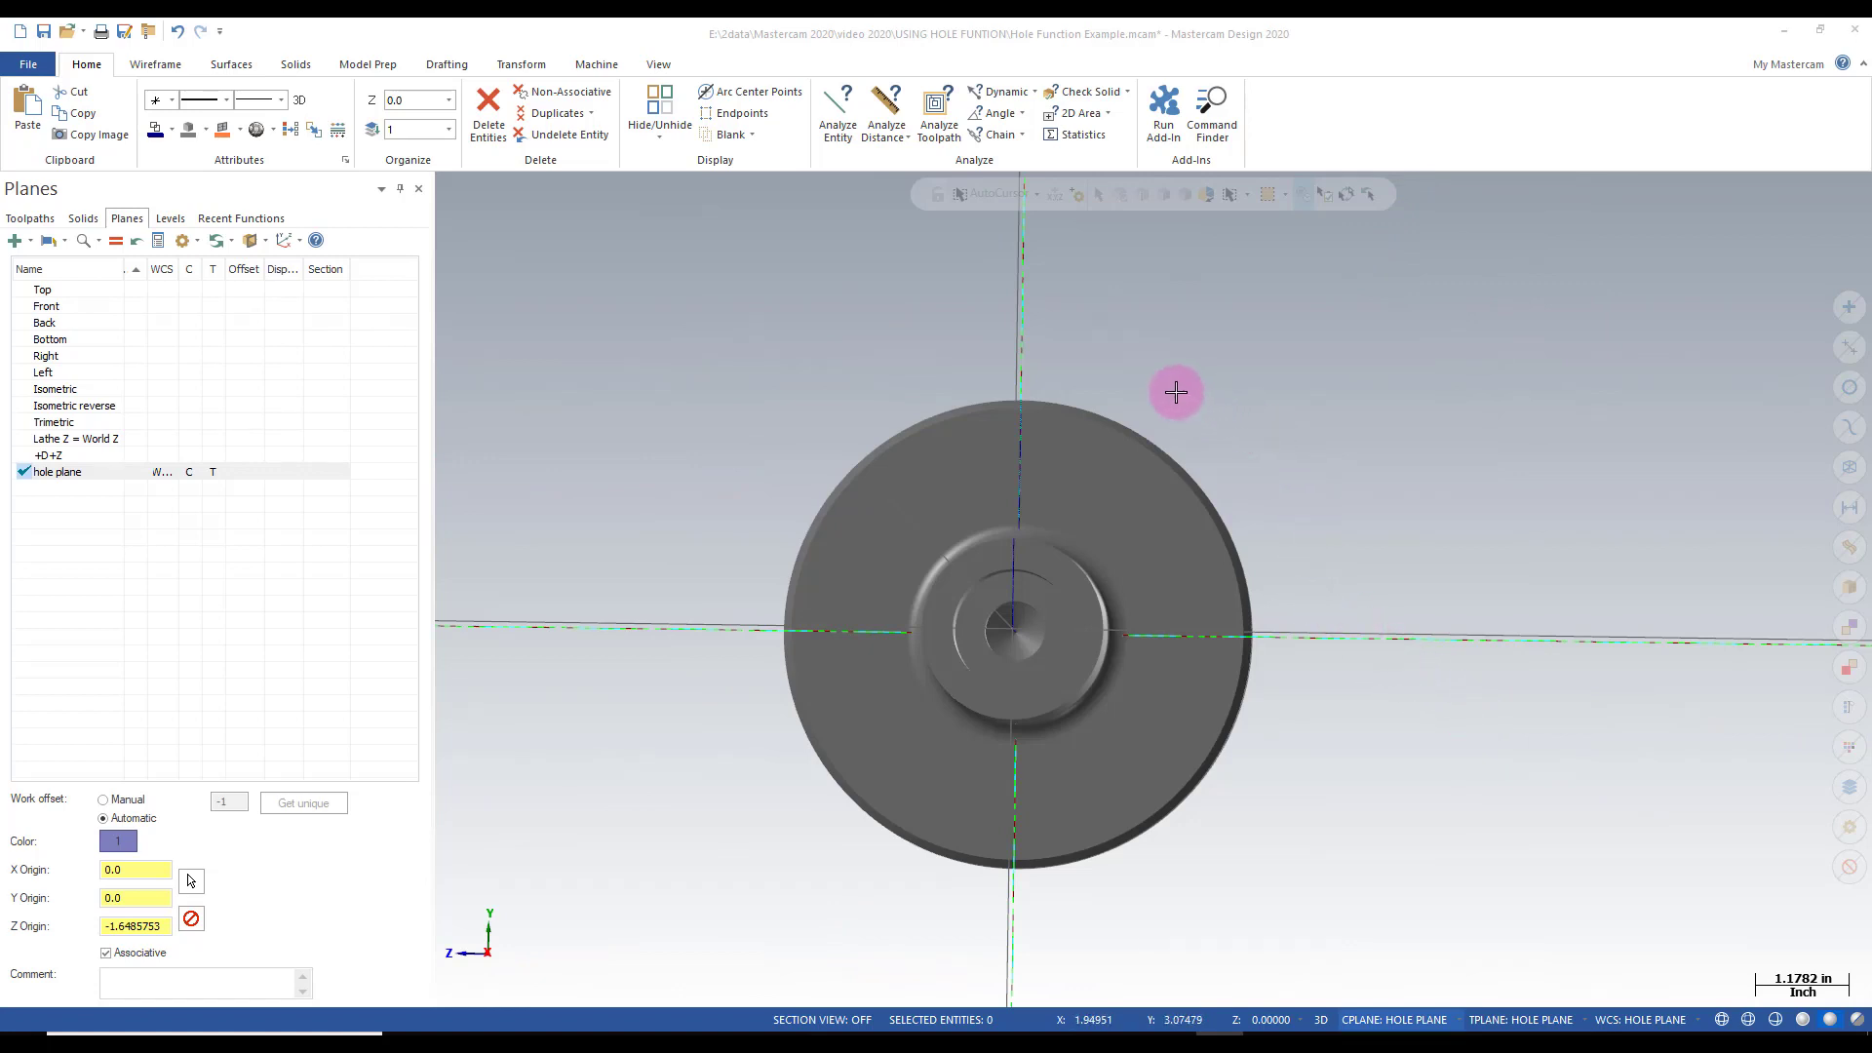
# Step: Create a full bolt circle of six points with a 5.0 inch diameter, centred on the part axis
pyautogui.click(153, 66)
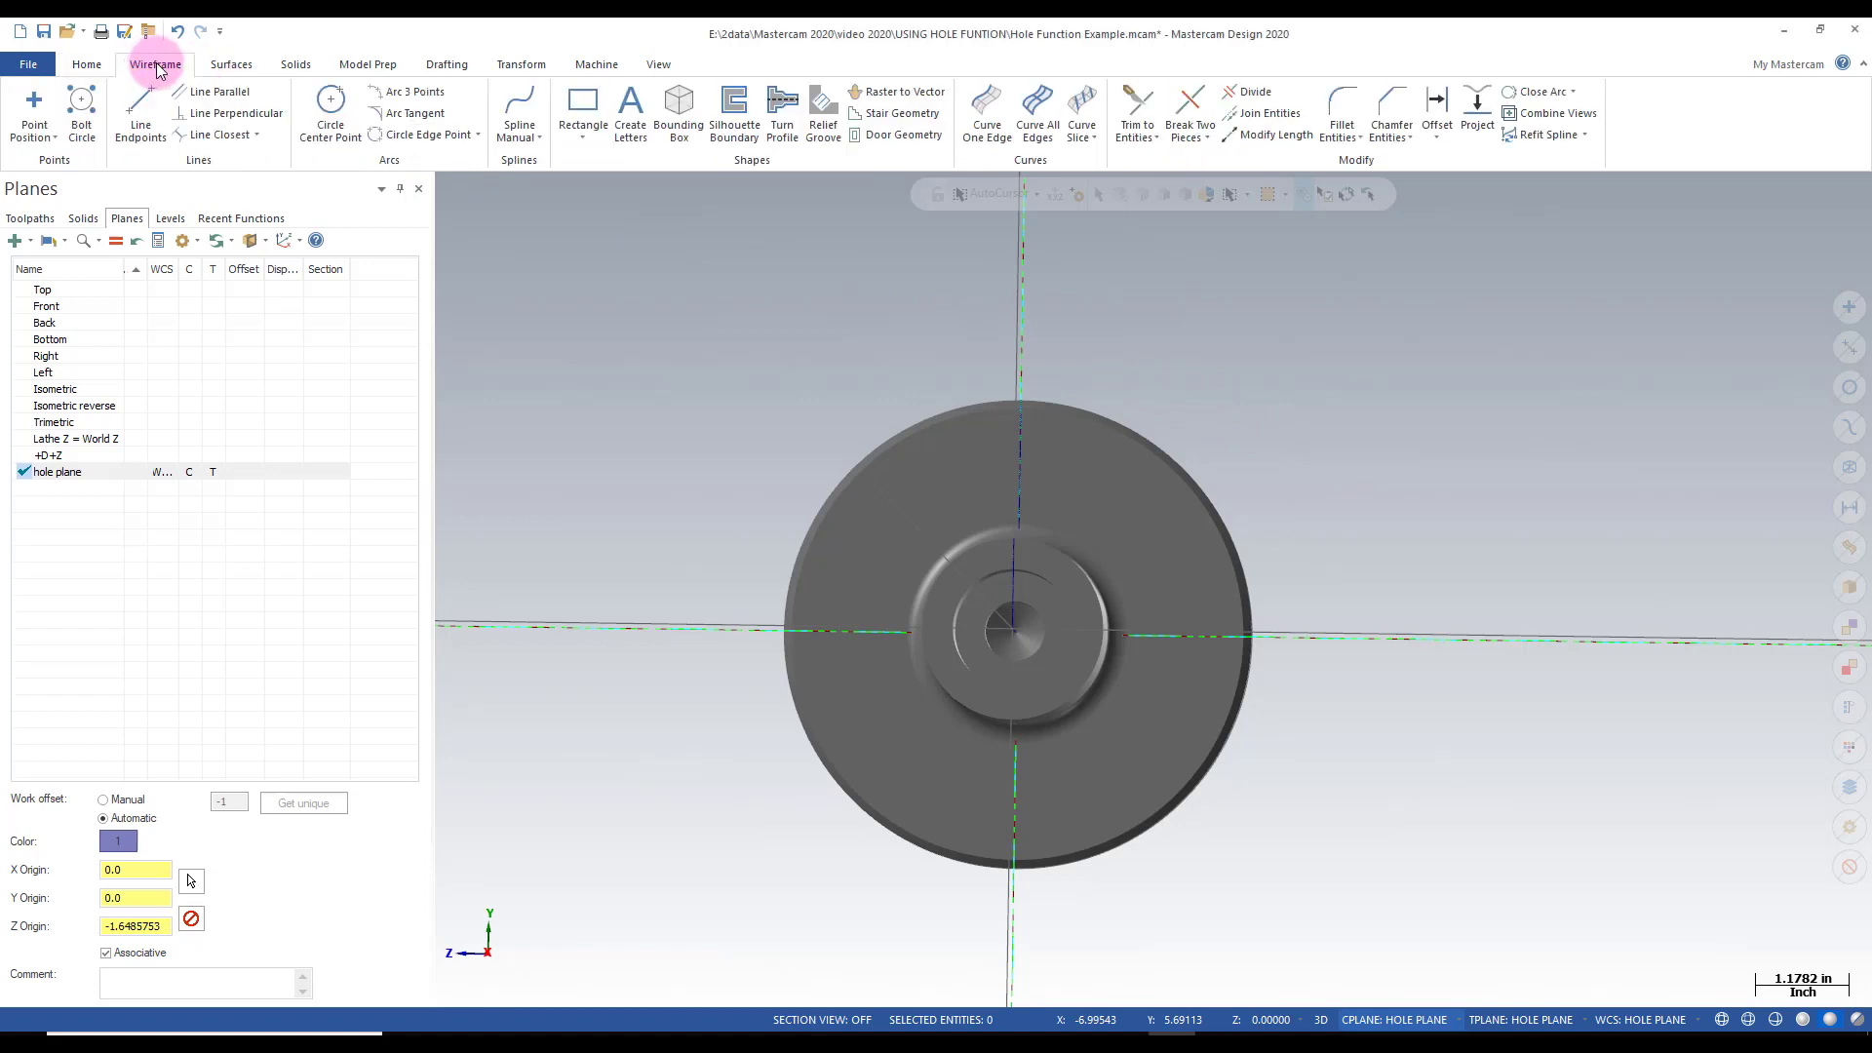
pyautogui.click(83, 113)
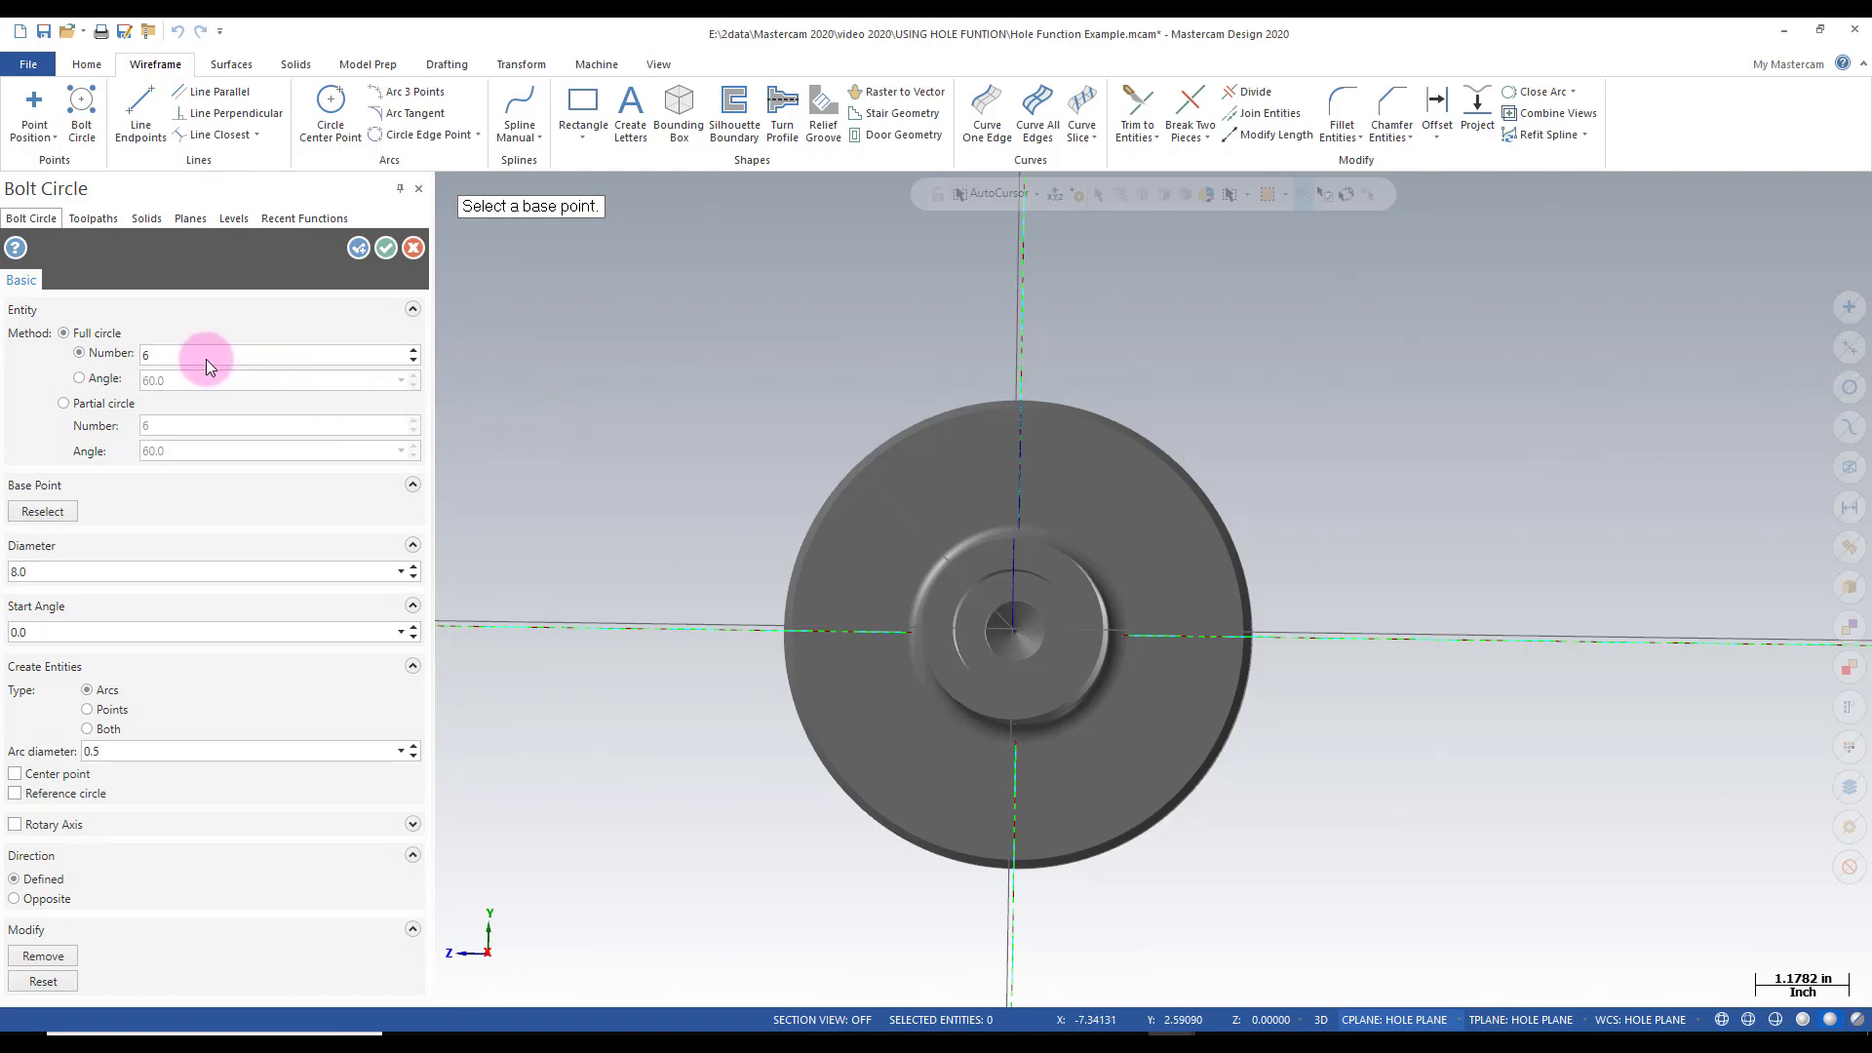
pyautogui.click(913, 609)
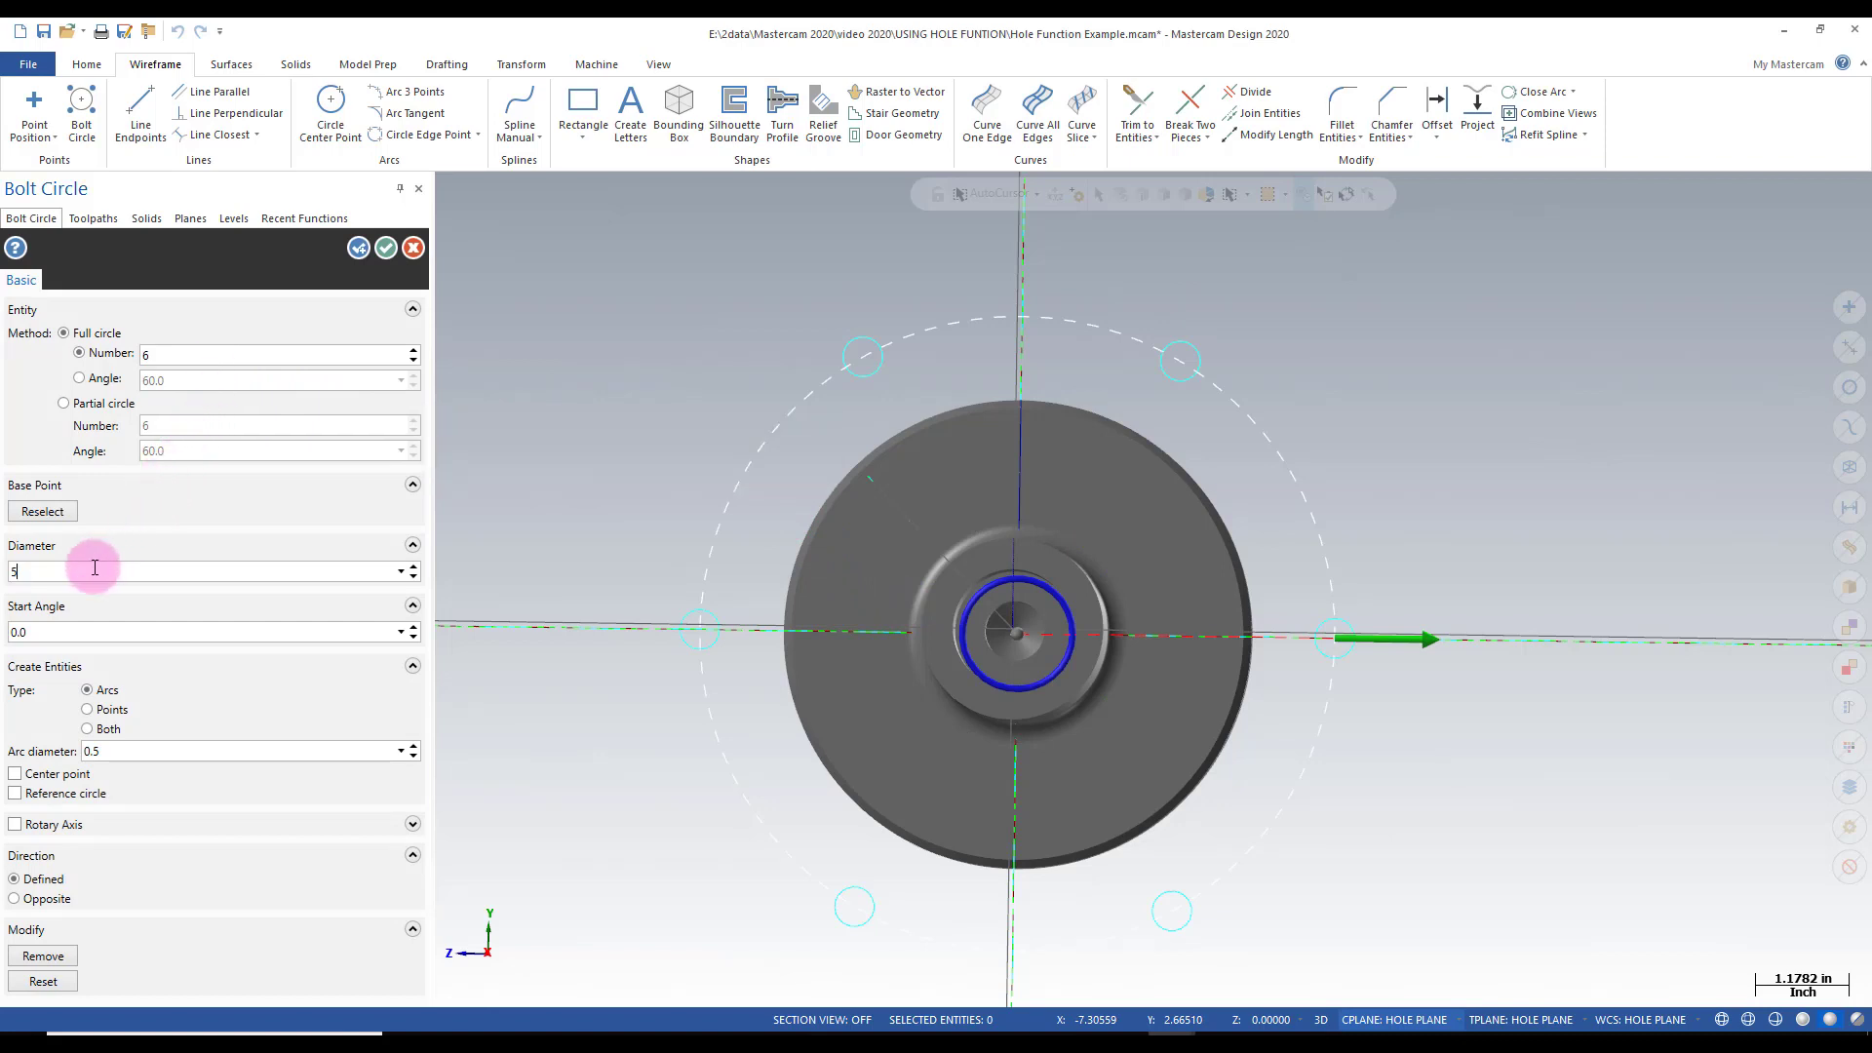
pyautogui.press('Return')
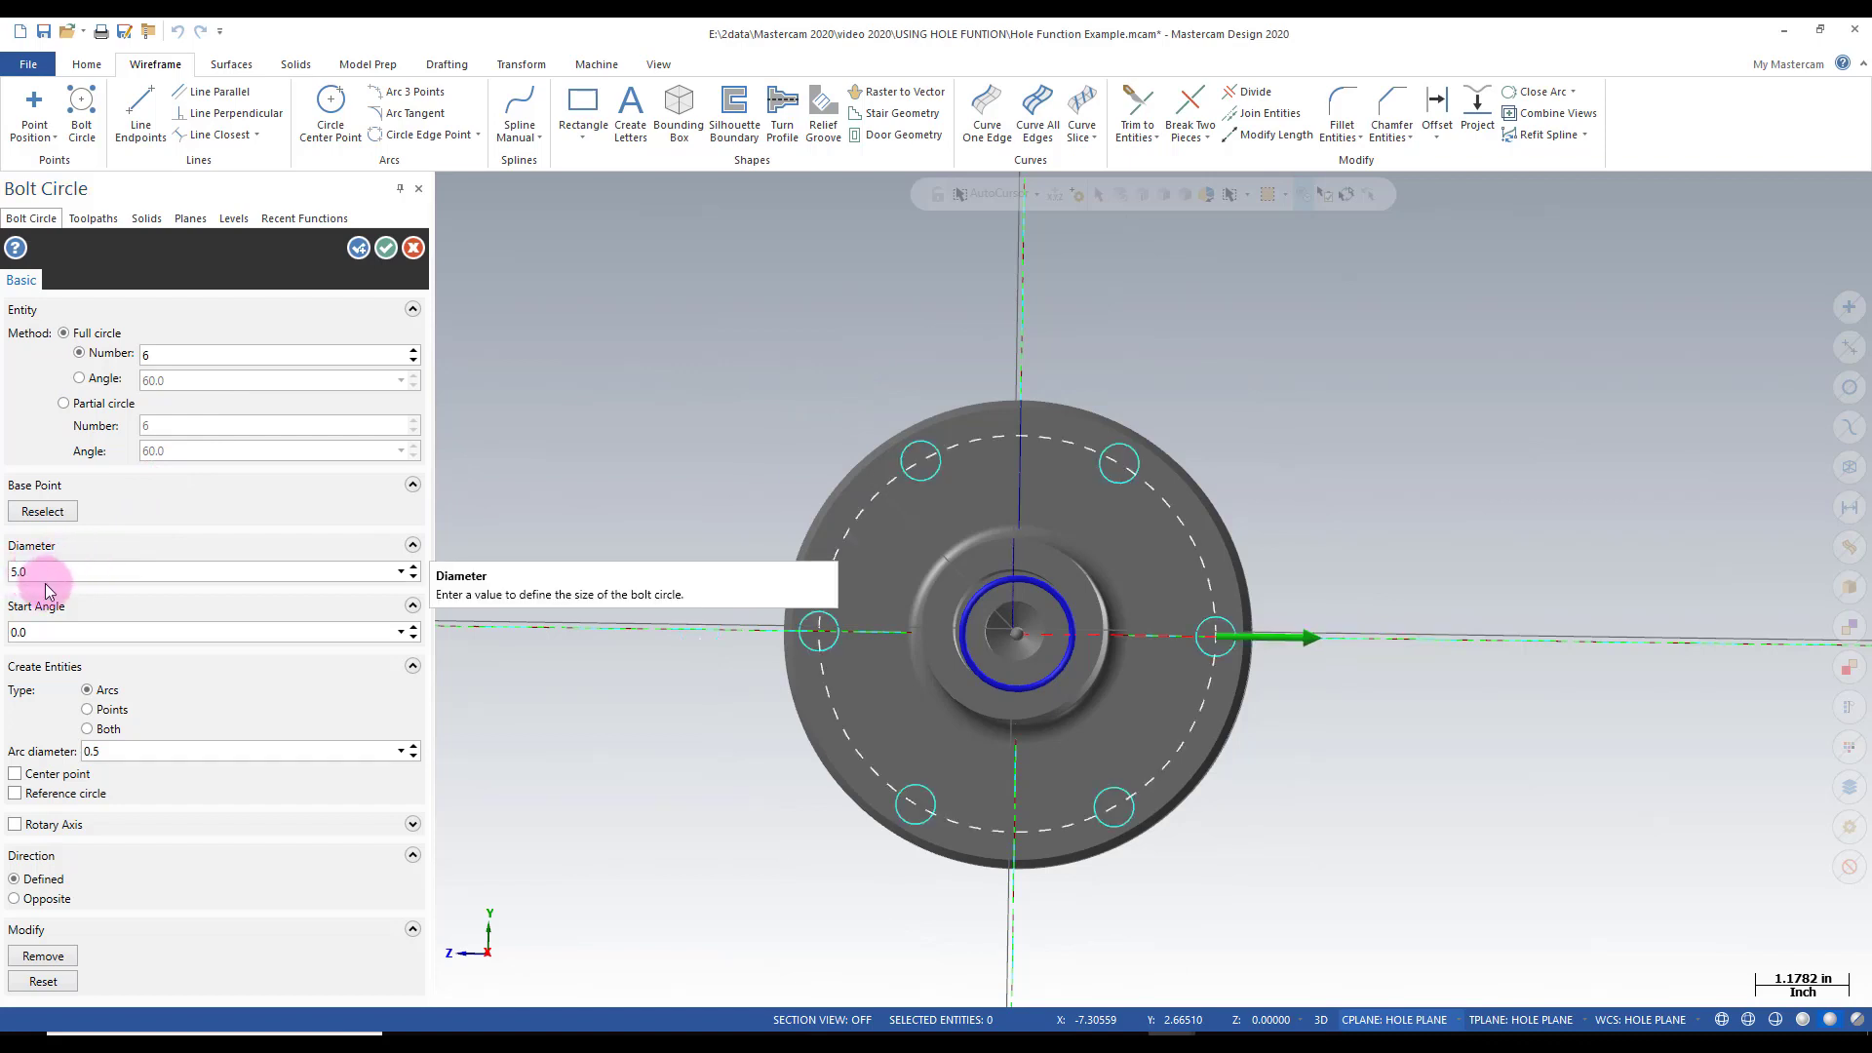
pyautogui.click(89, 710)
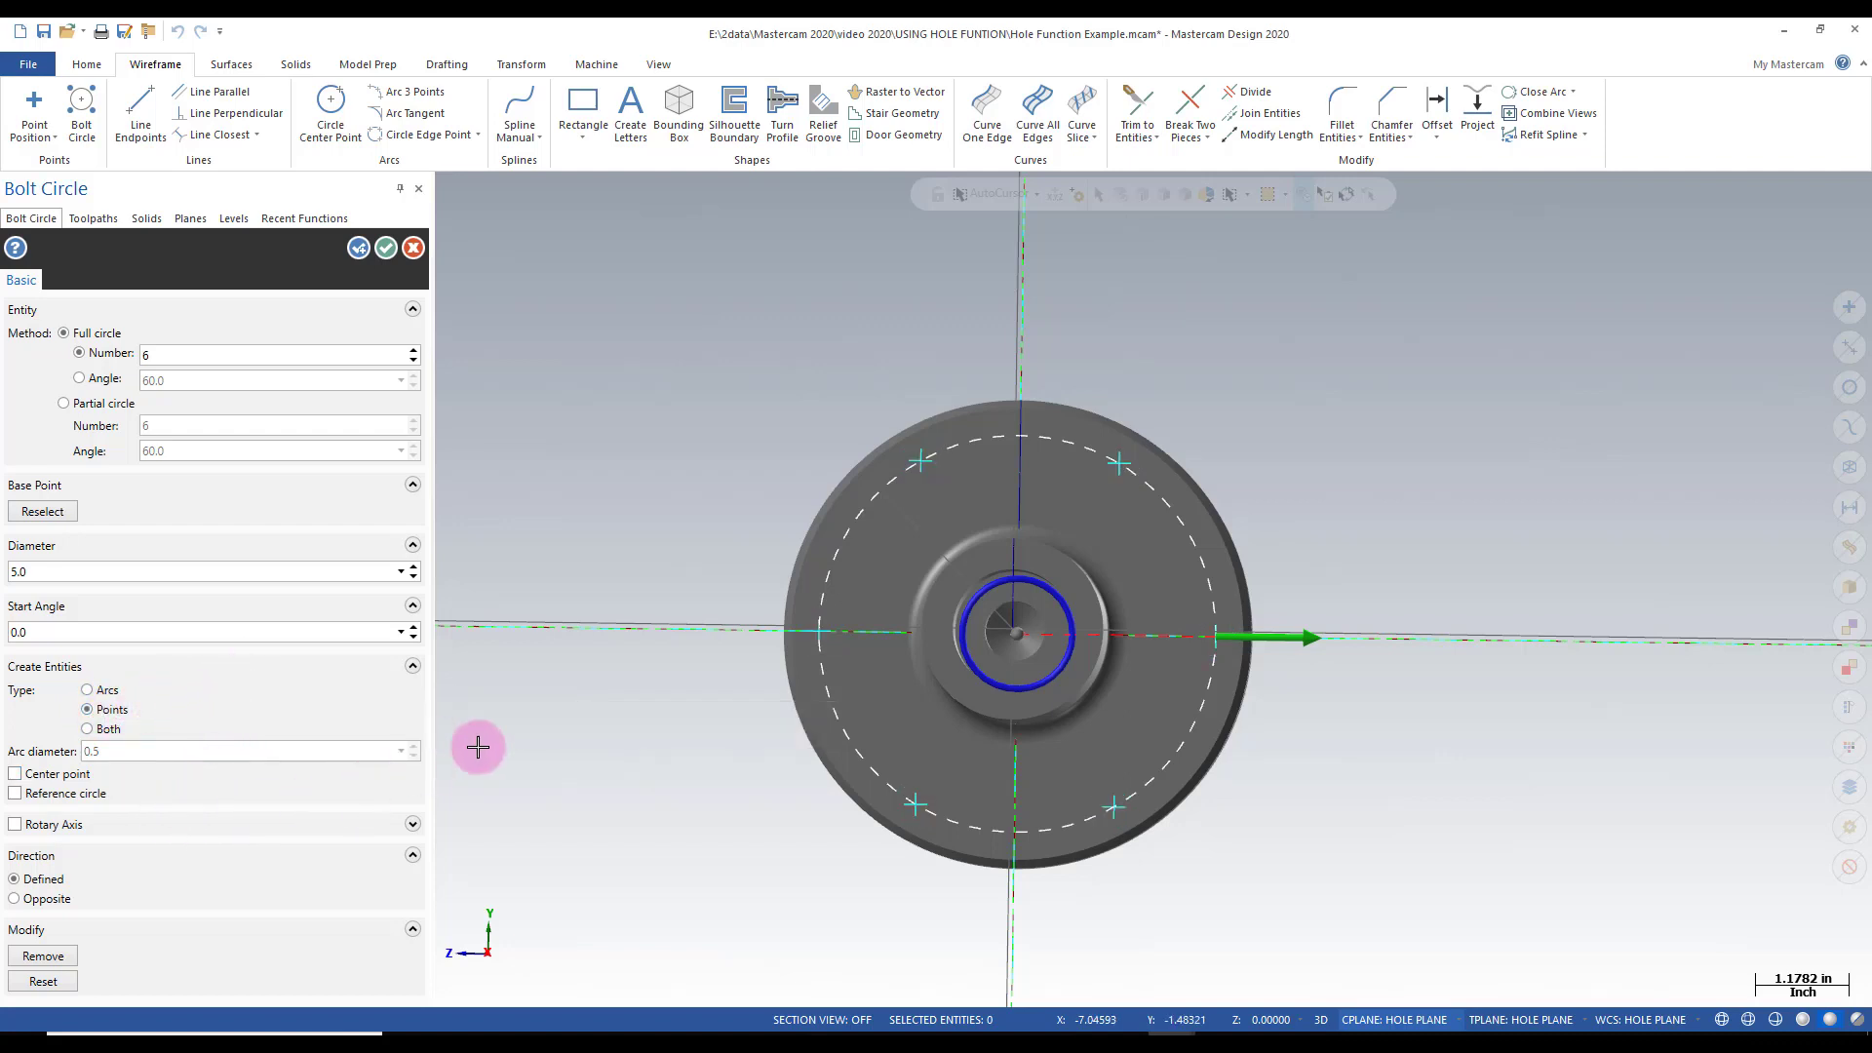
pyautogui.click(385, 251)
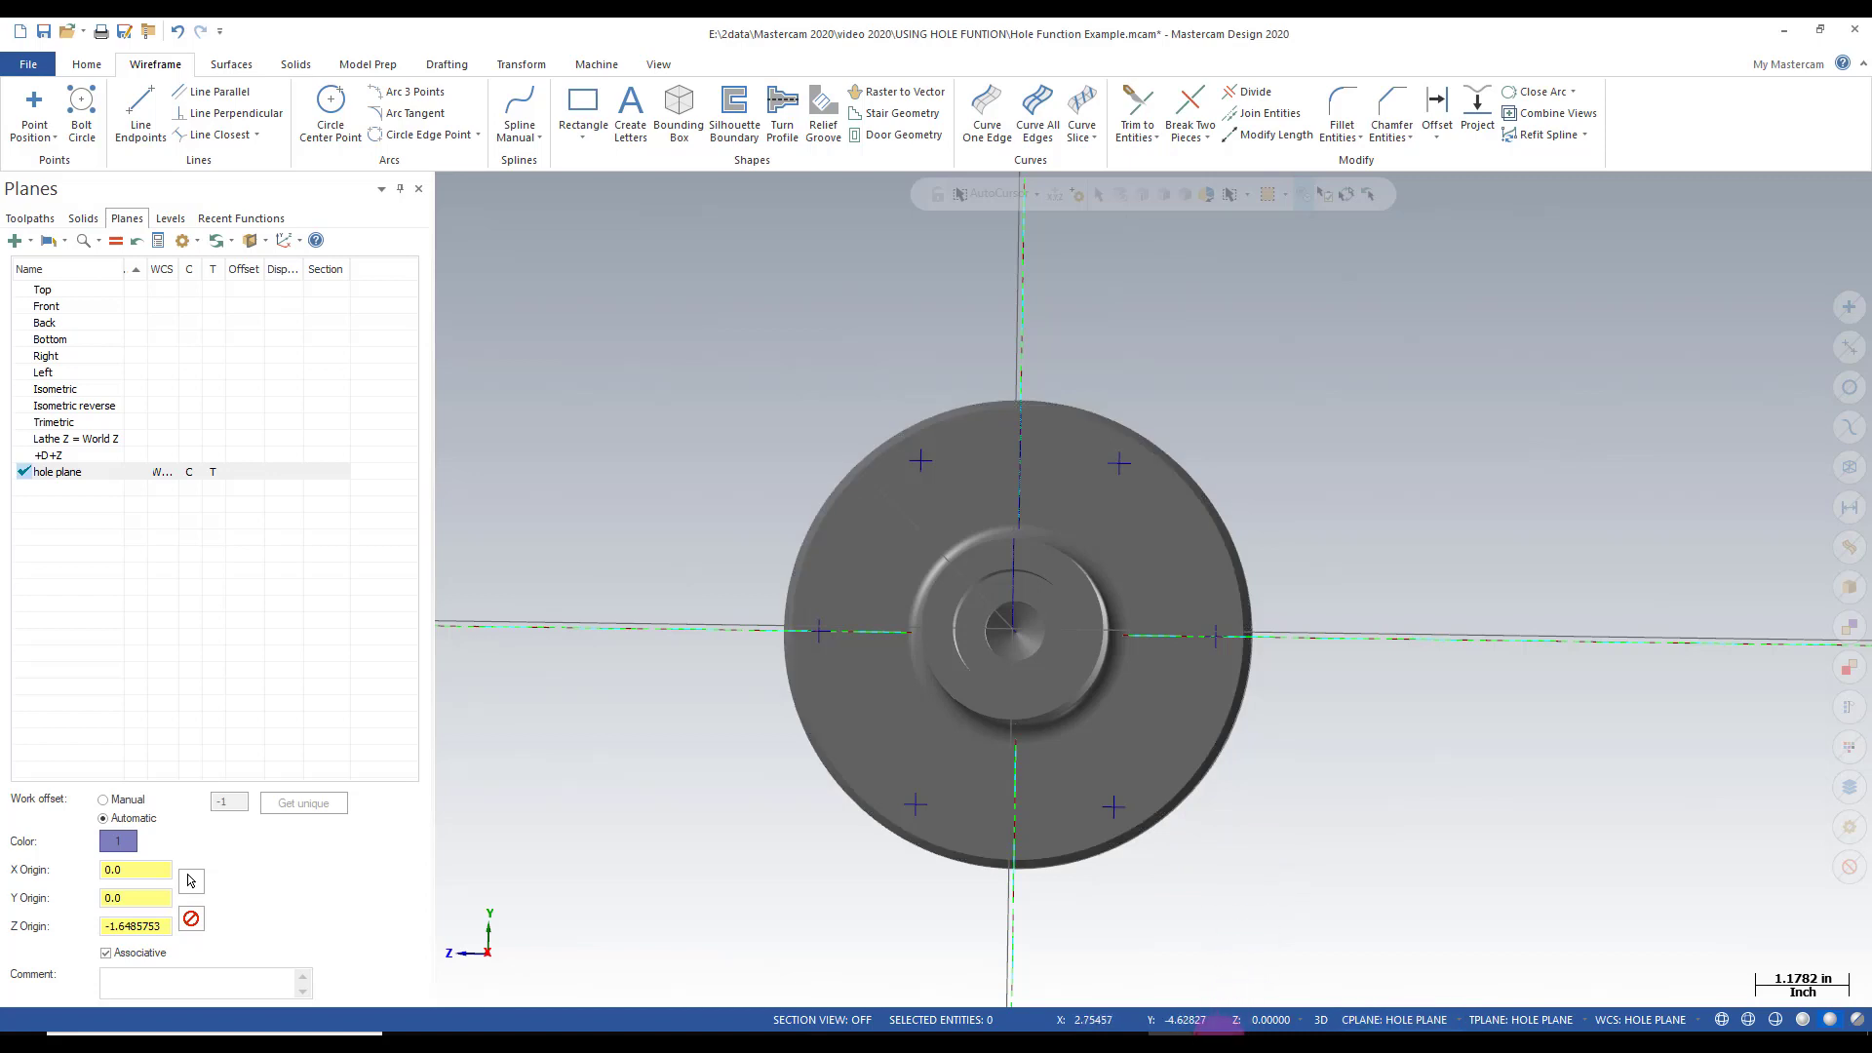
# Step: Start a counterbore Hole operation on the solid, using all six bolt-circle points as hole positions
pyautogui.hotkey('alt', '1')
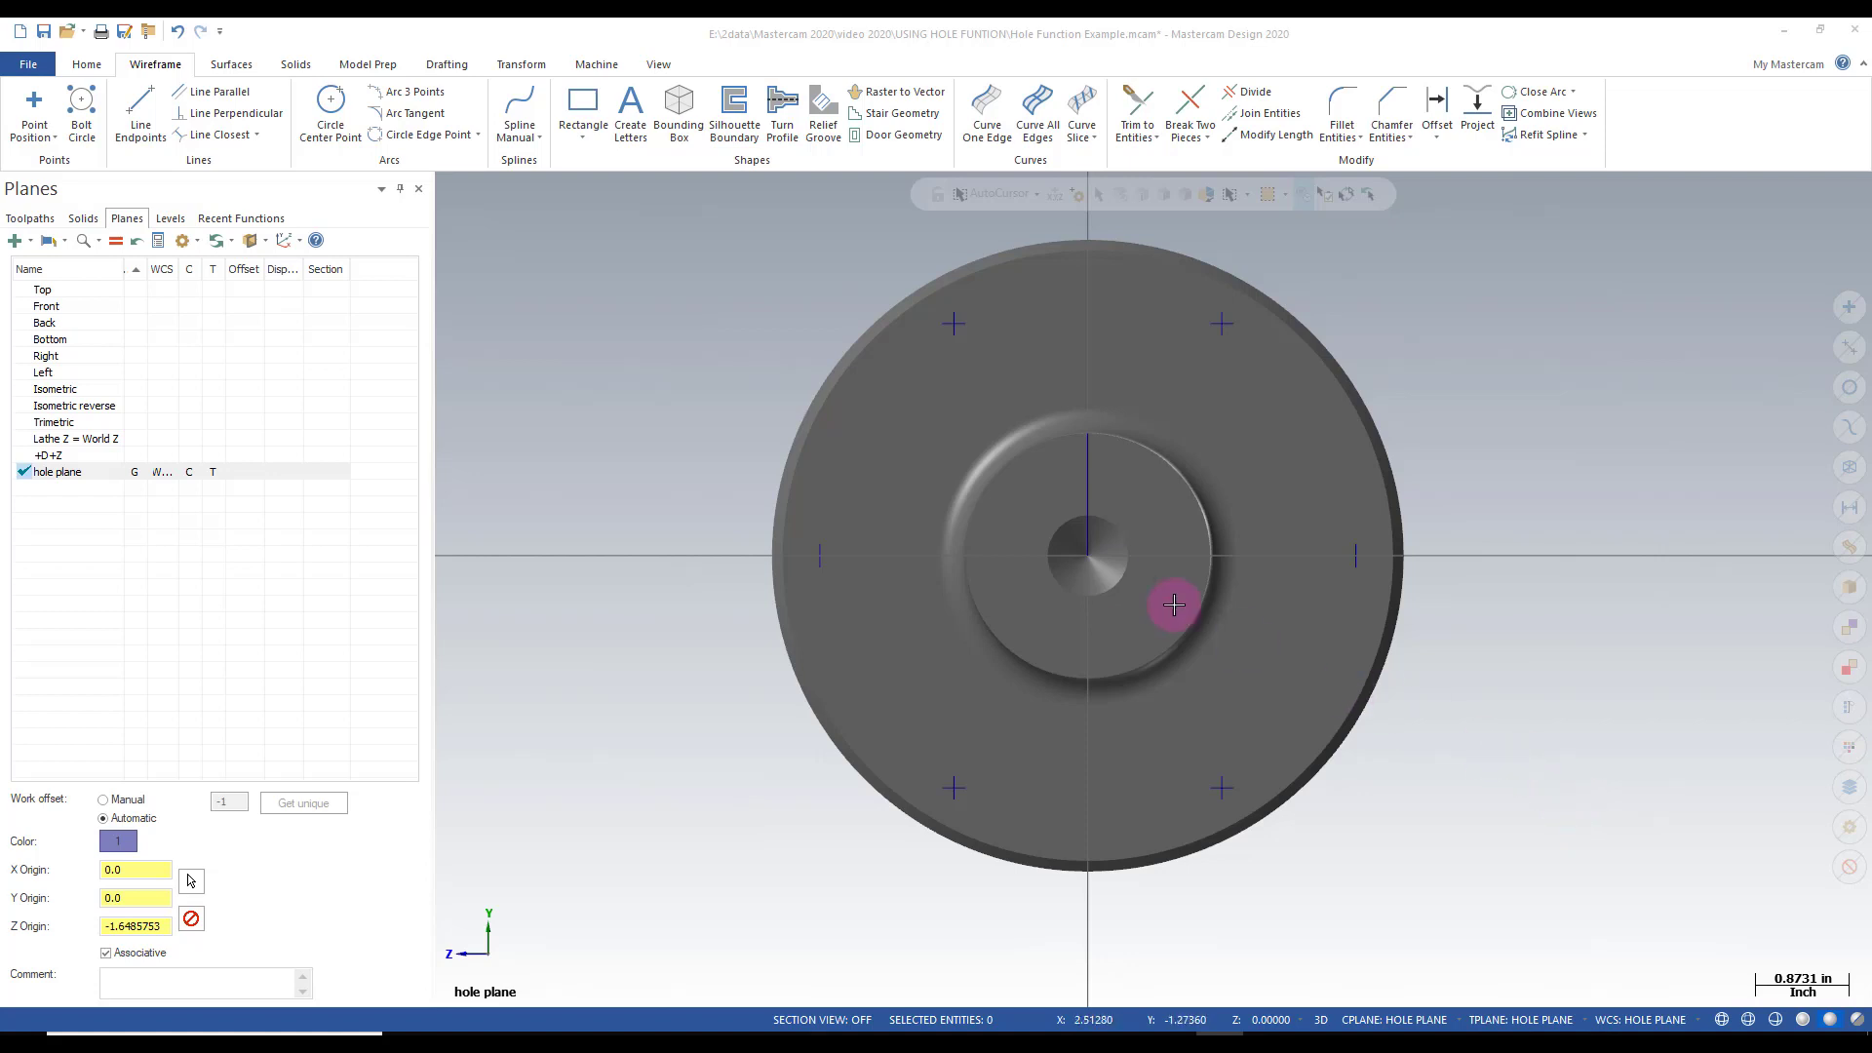
pyautogui.click(298, 67)
pyautogui.click(397, 107)
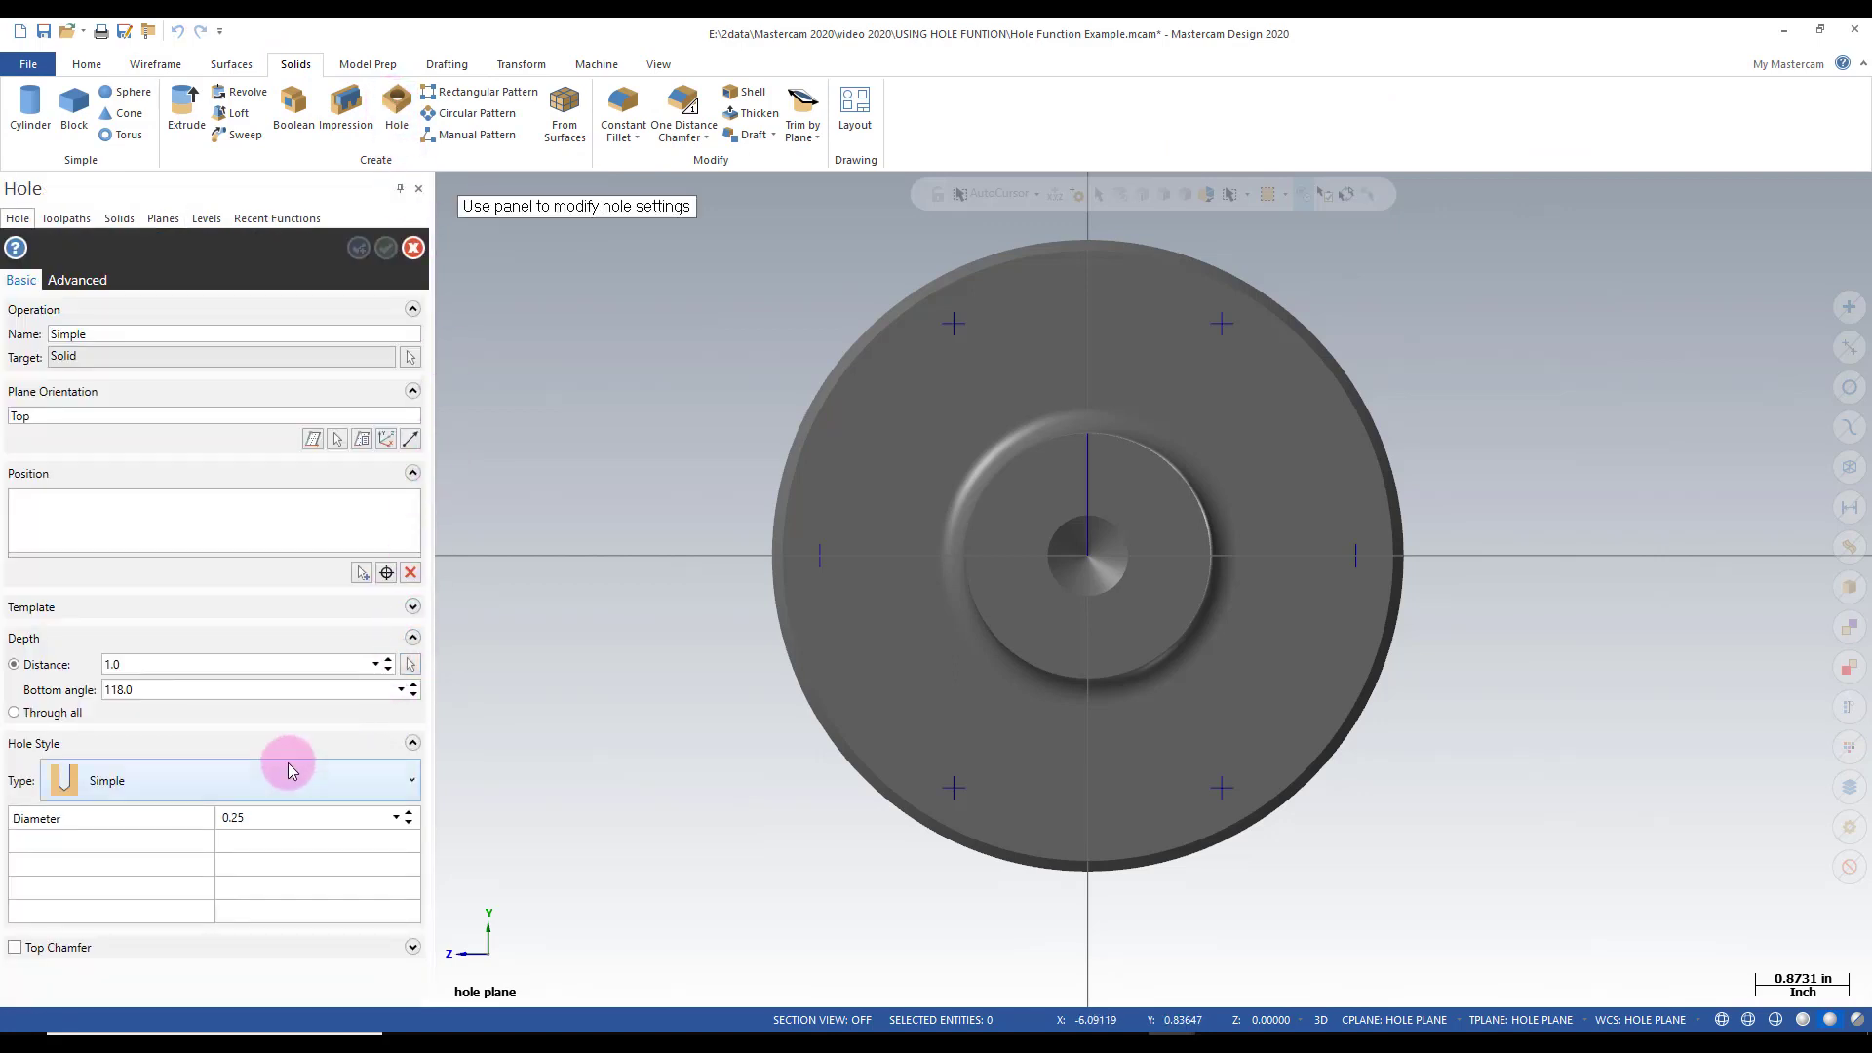
pyautogui.click(412, 788)
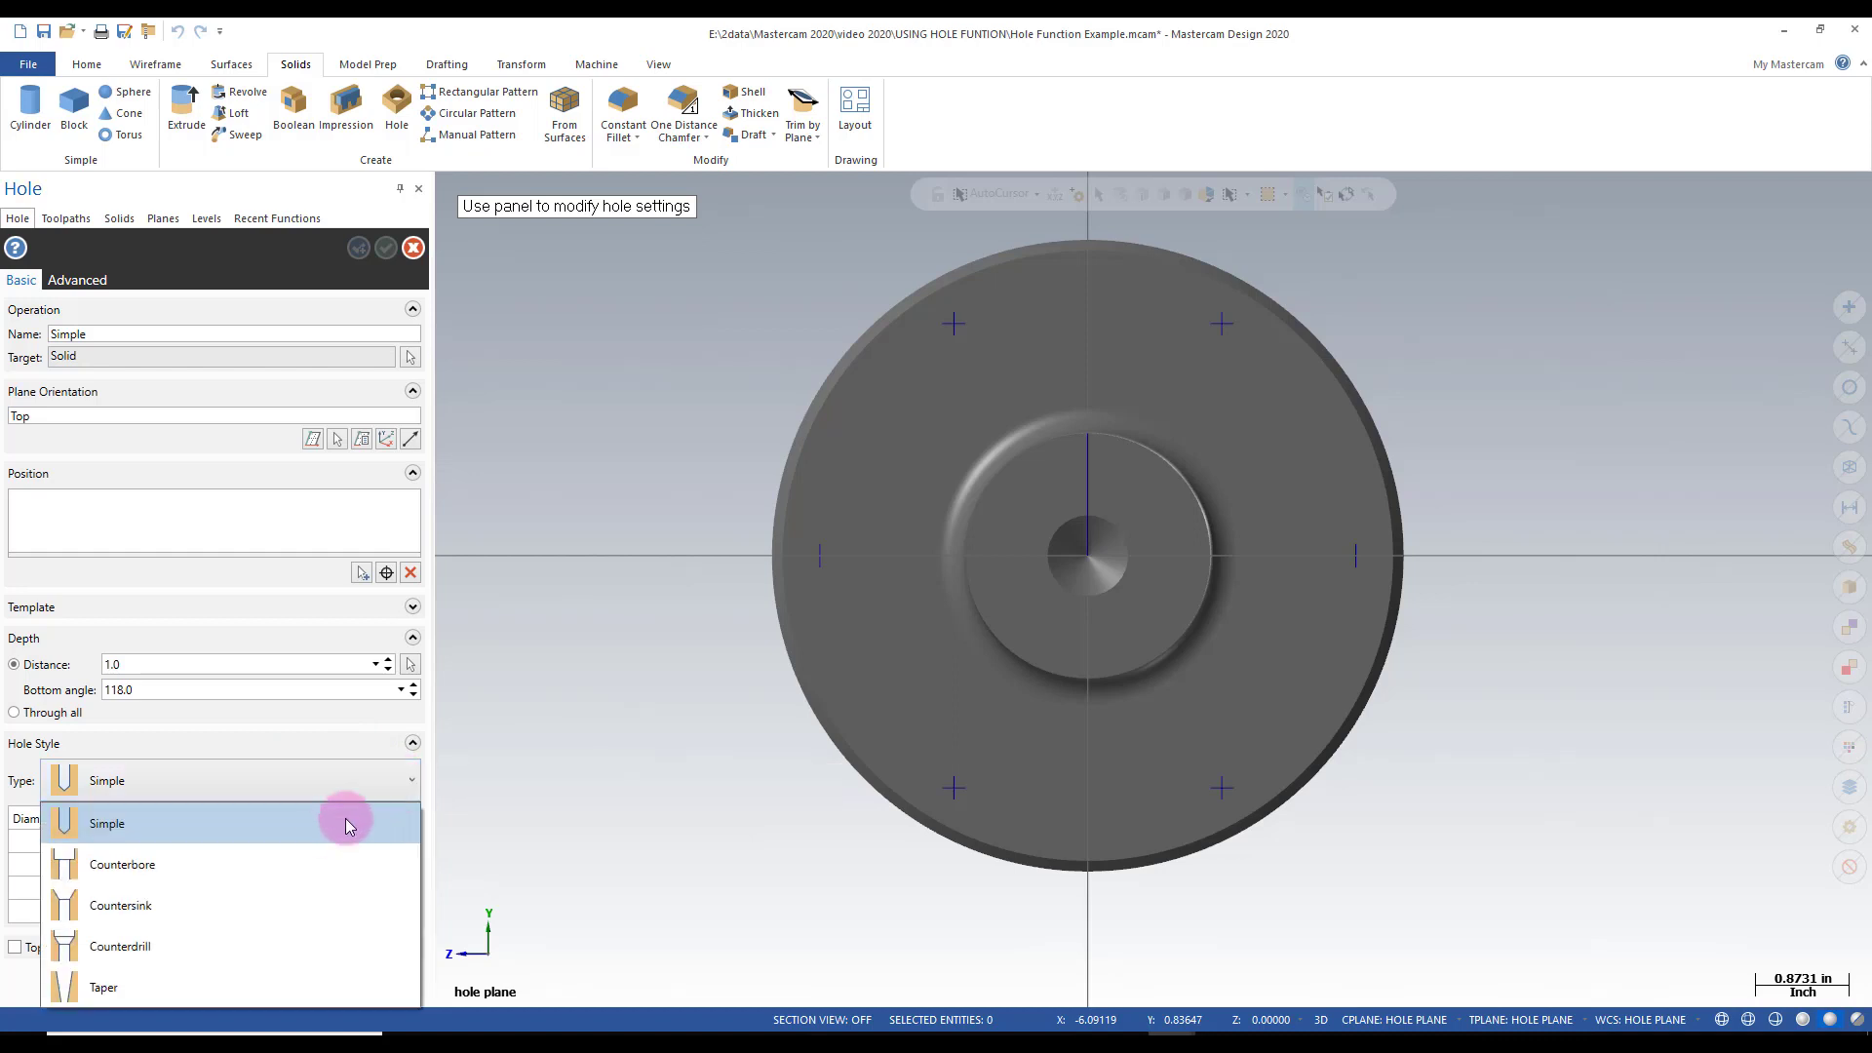
pyautogui.click(318, 860)
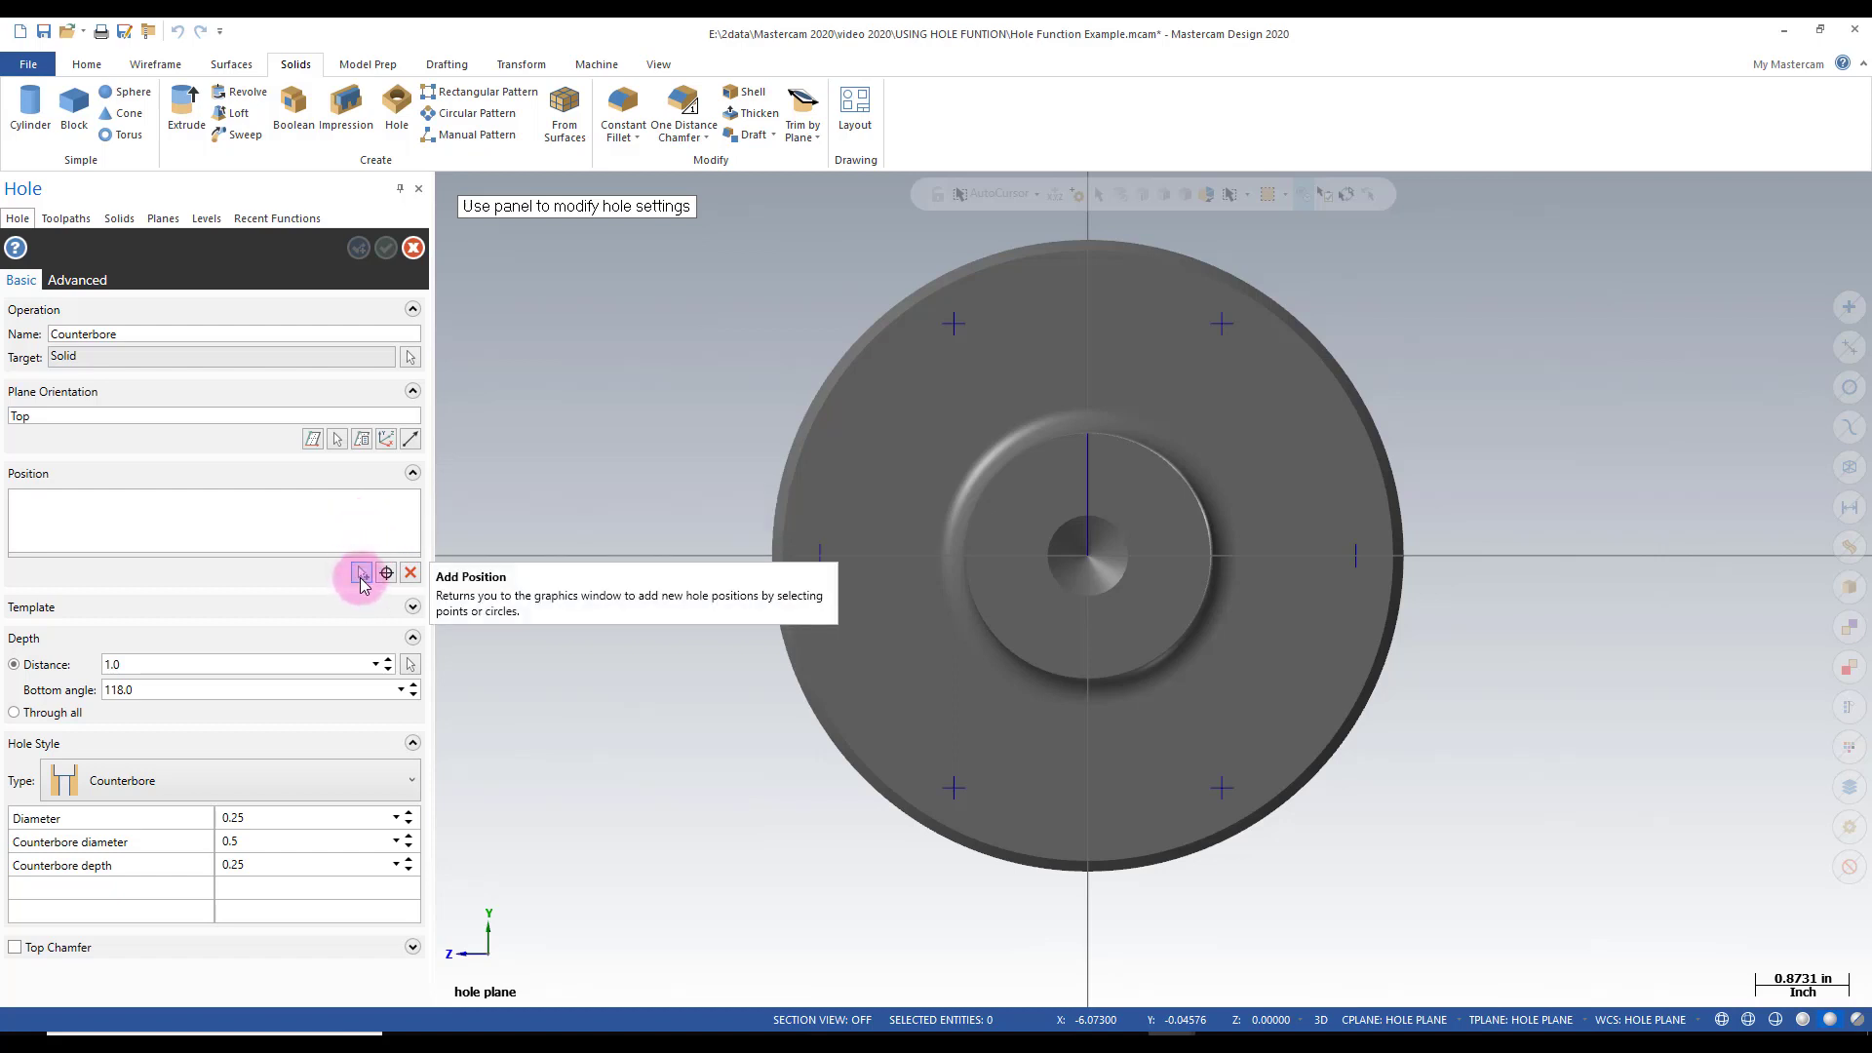
pyautogui.click(362, 575)
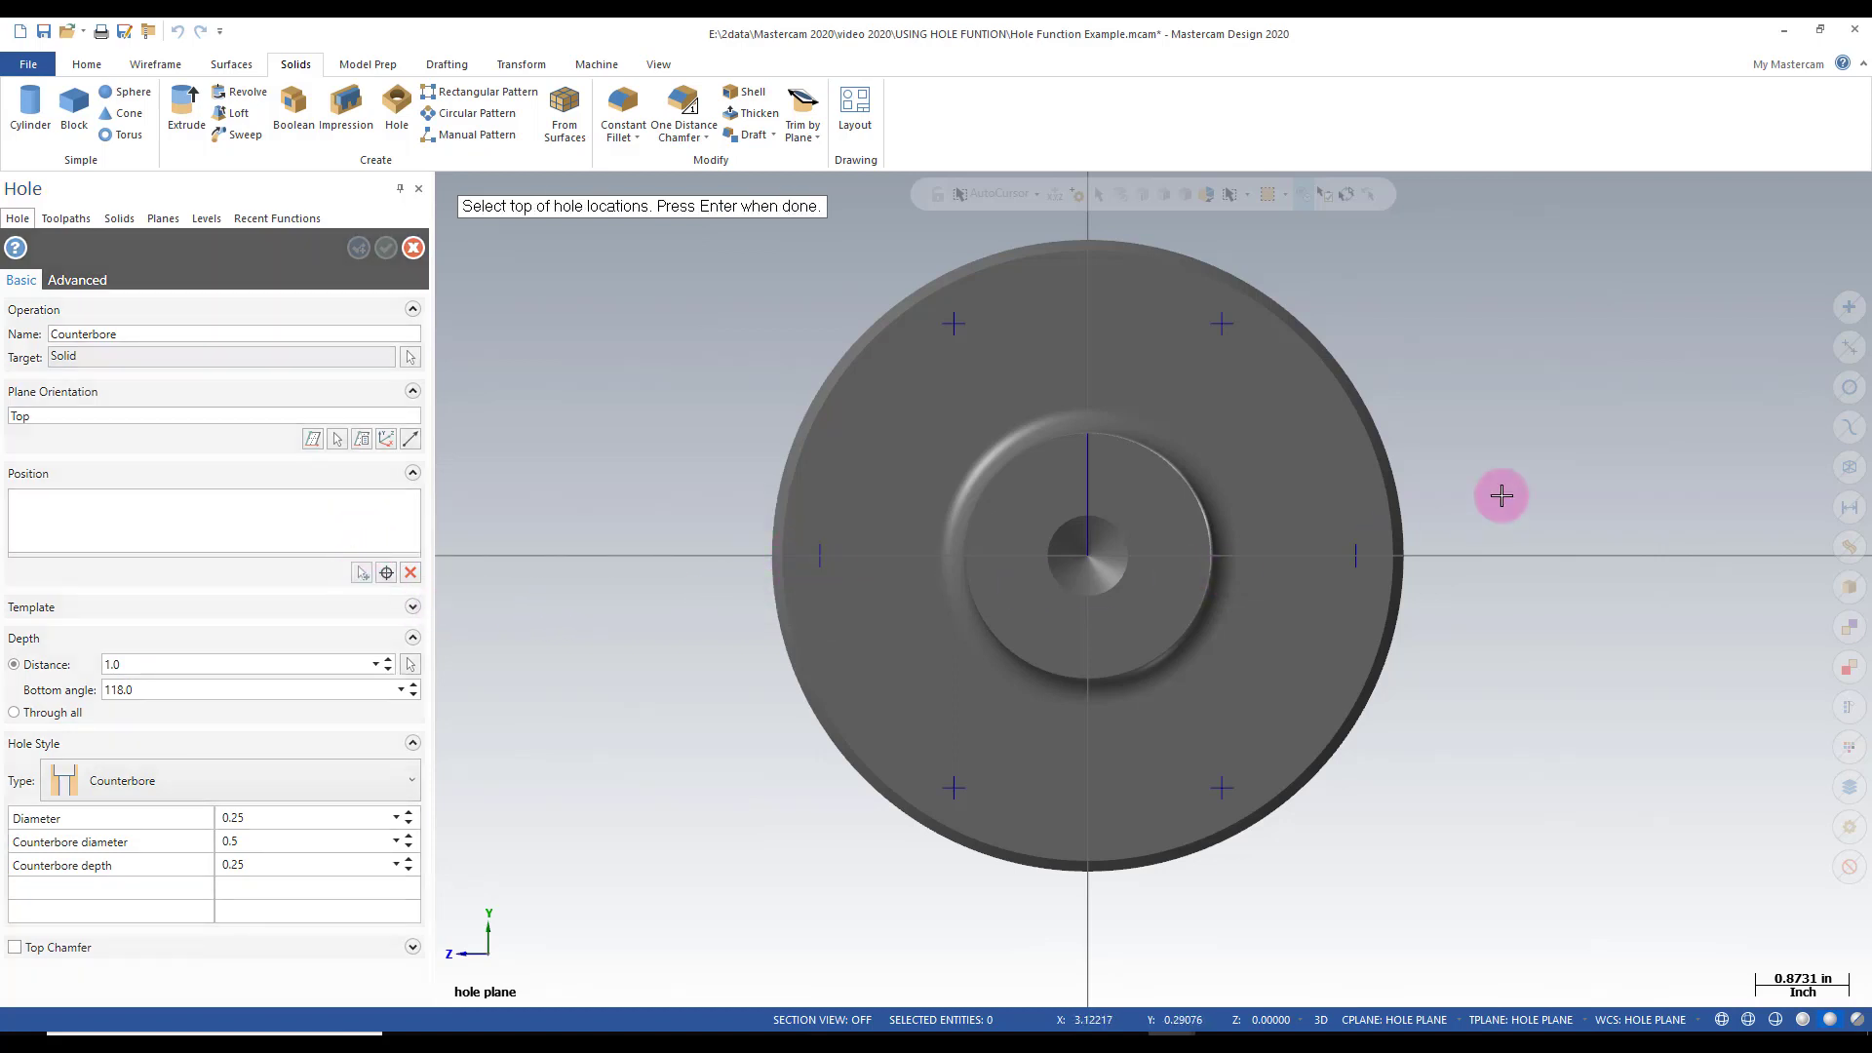
pyautogui.click(1849, 305)
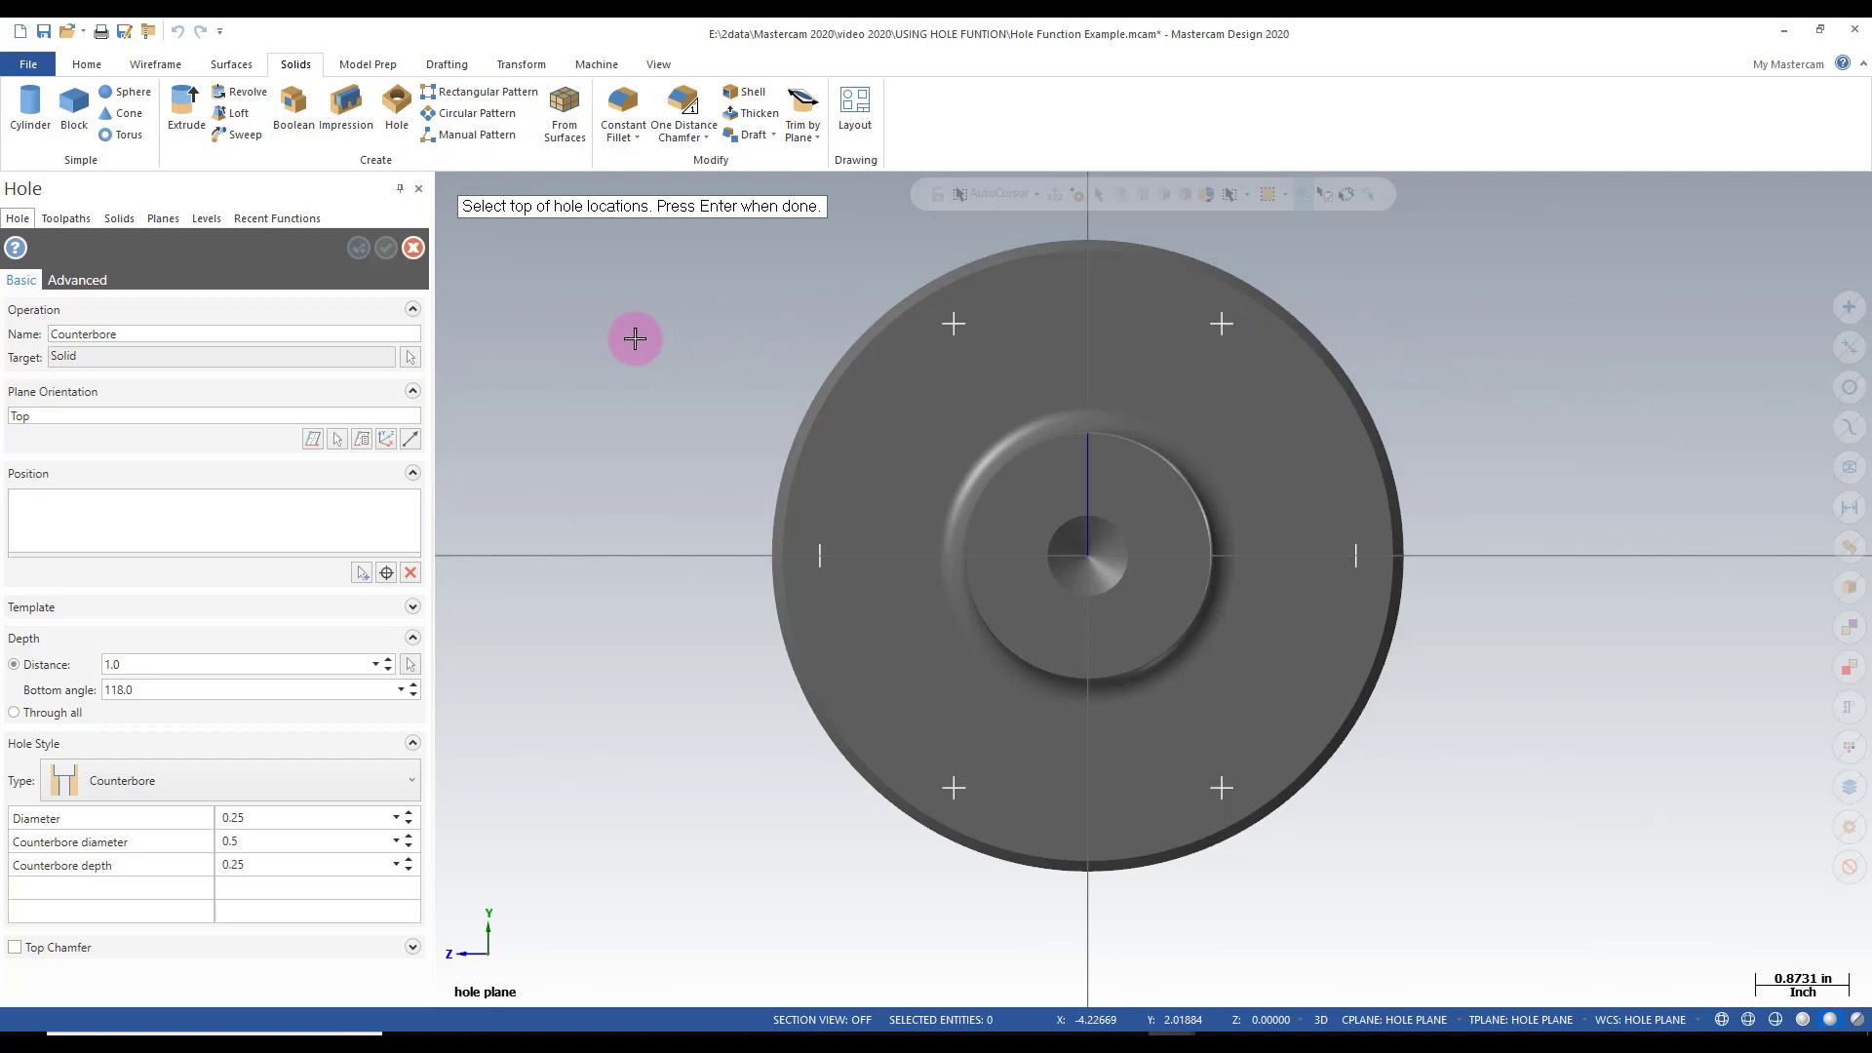
pyautogui.press('Return')
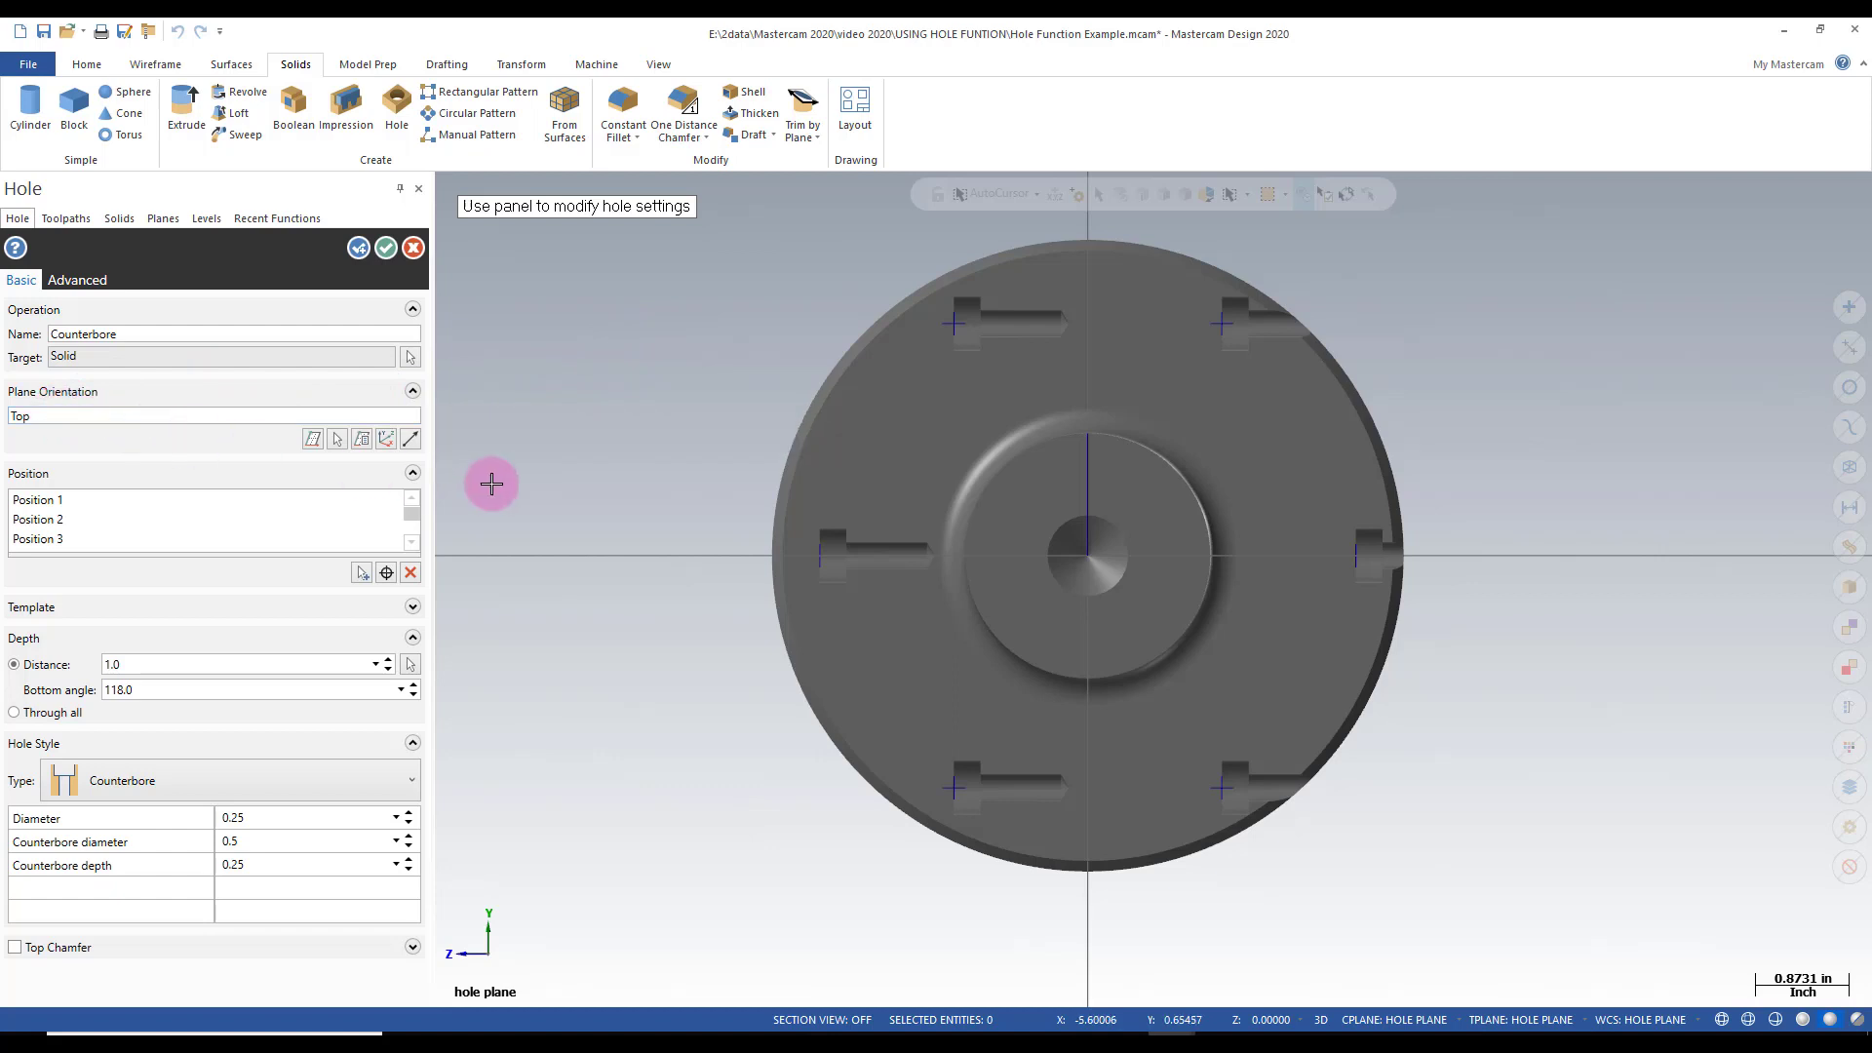
# Step: Orient the six counterbored holes to the flange face and create them
pyautogui.moveTo(559, 421); pyautogui.dragTo(662, 424, button='middle')
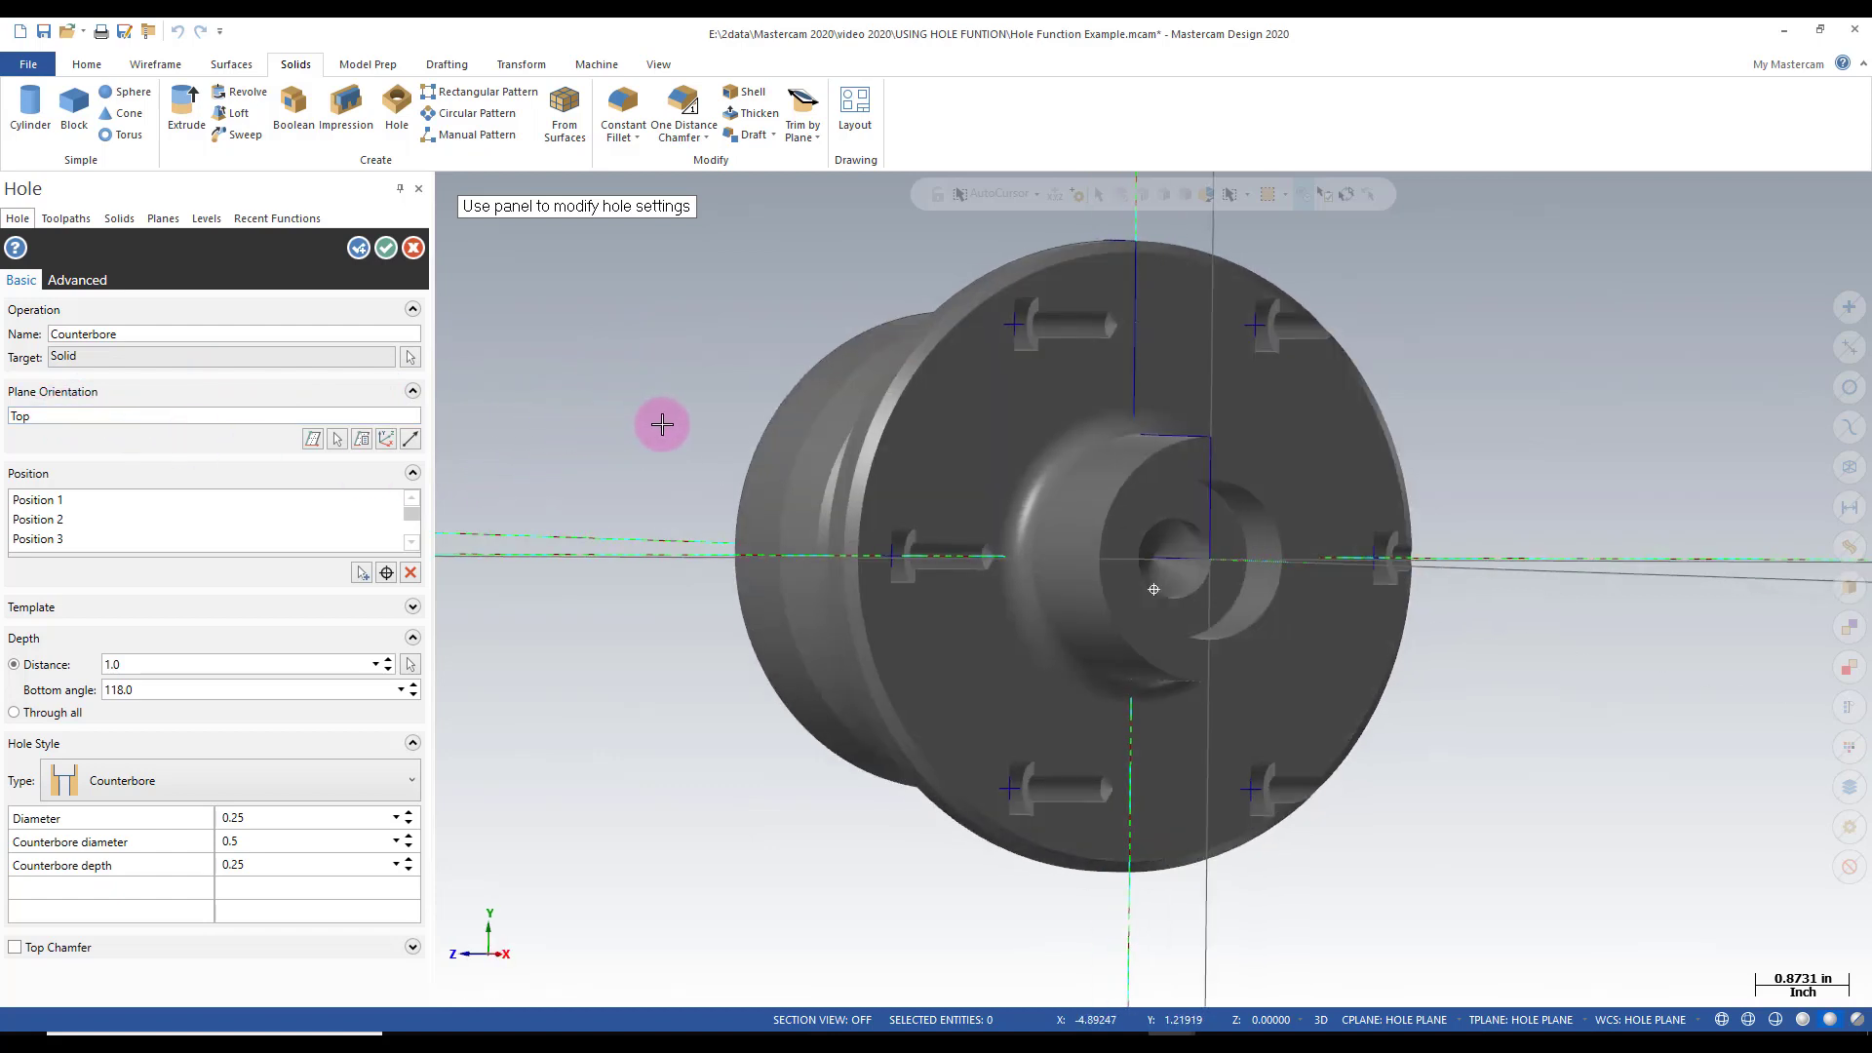
pyautogui.click(338, 440)
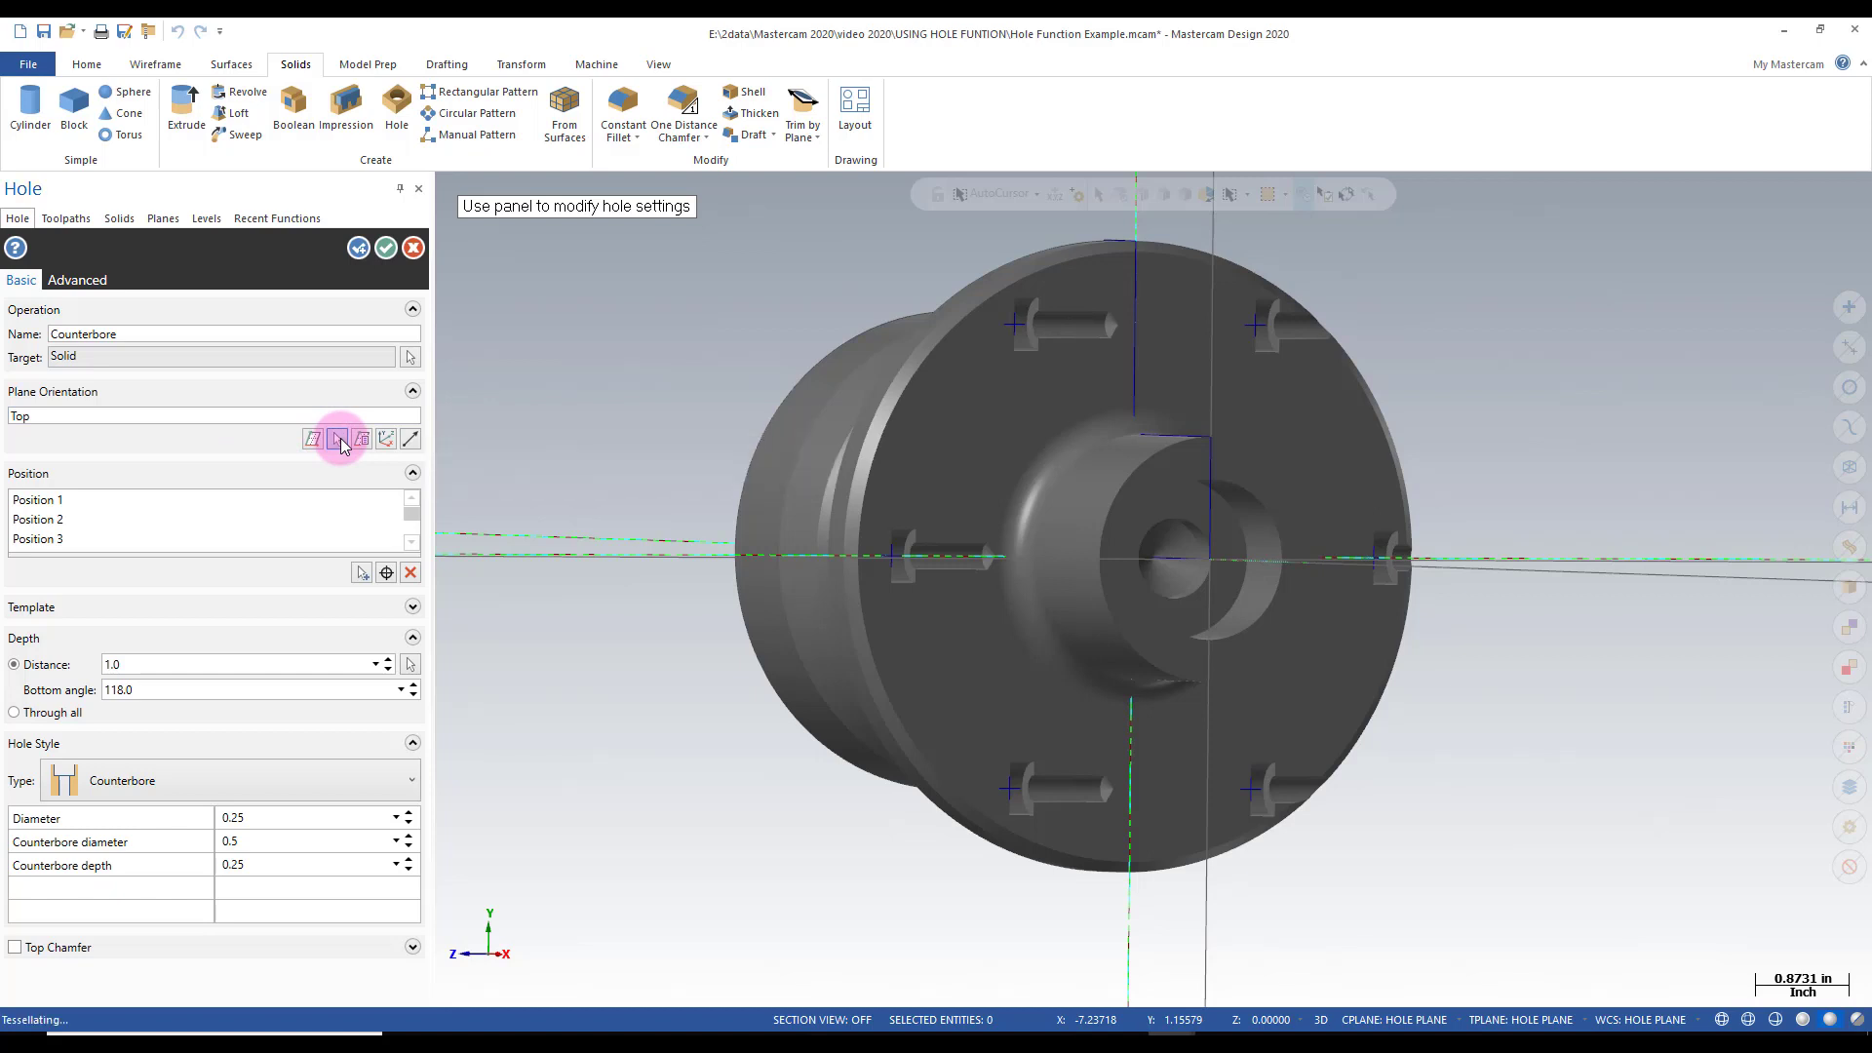
pyautogui.click(941, 466)
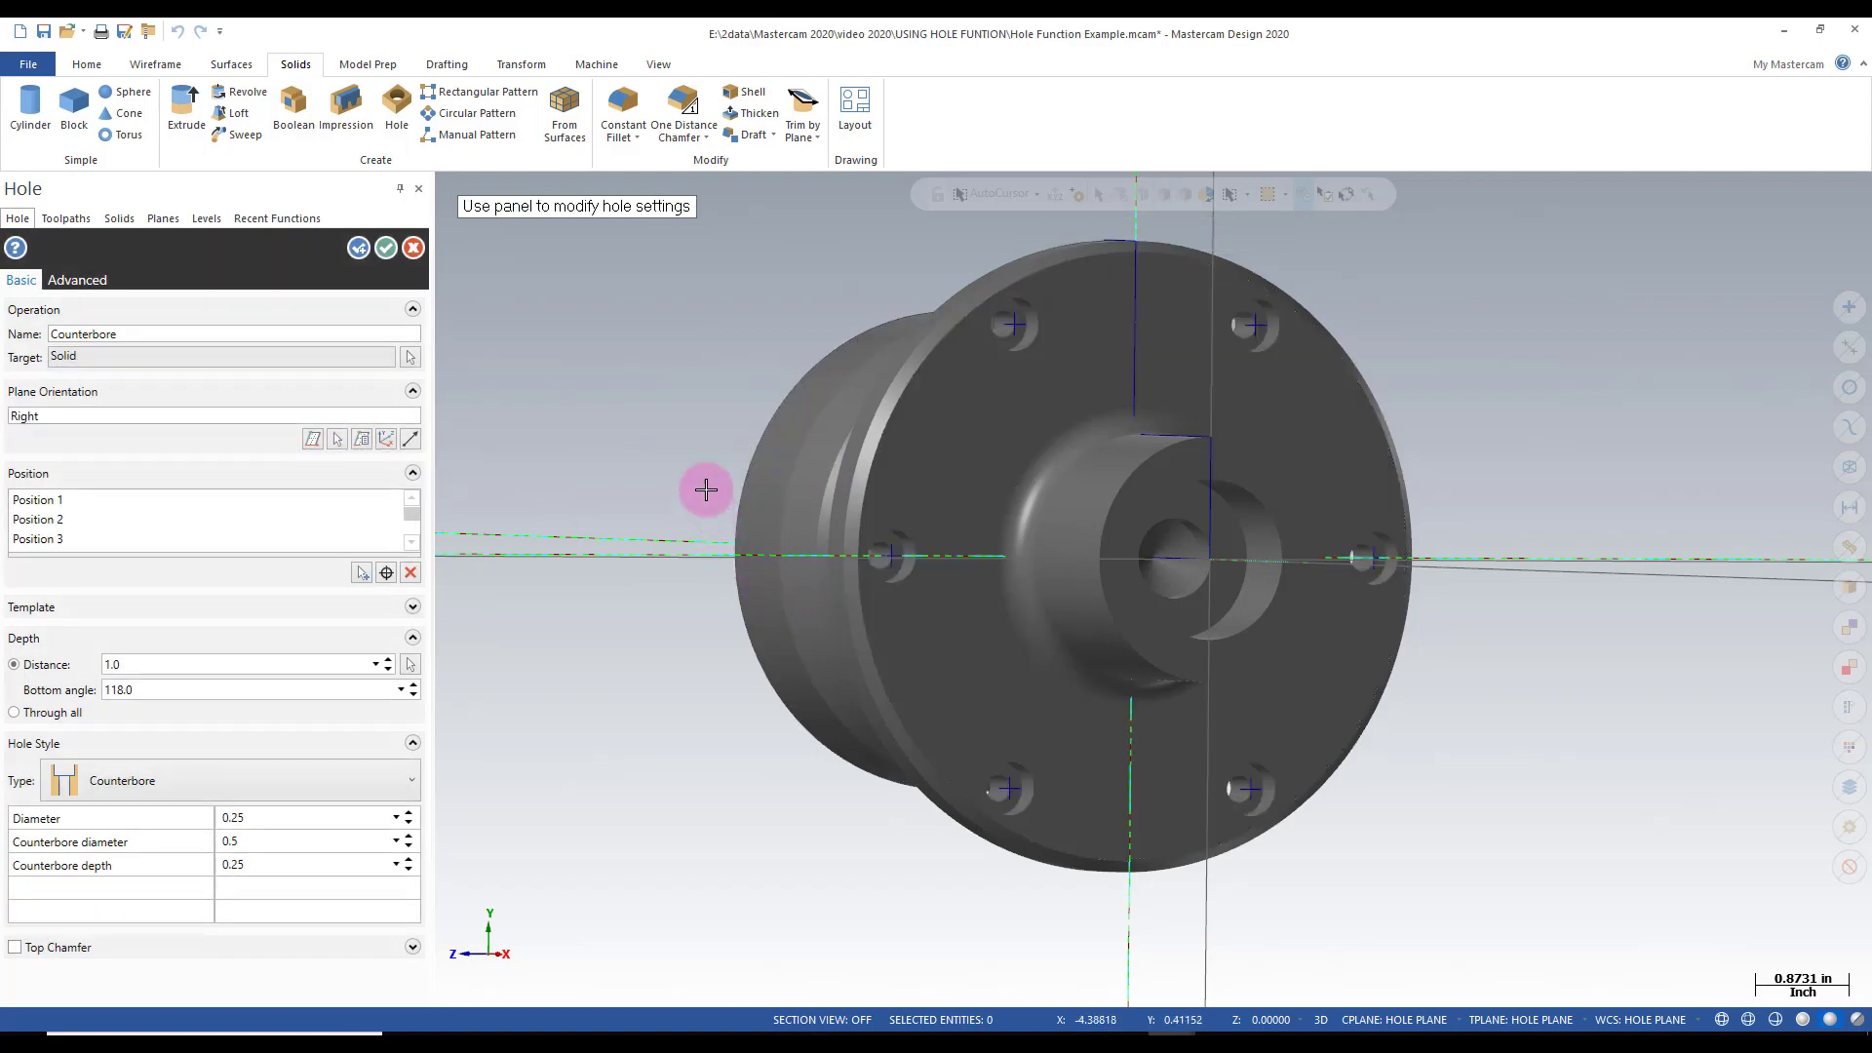
pyautogui.moveTo(656, 397)
pyautogui.mouseDown(button='middle')
pyautogui.moveTo(597, 384)
pyautogui.moveTo(973, 378)
pyautogui.mouseUp(button='middle')
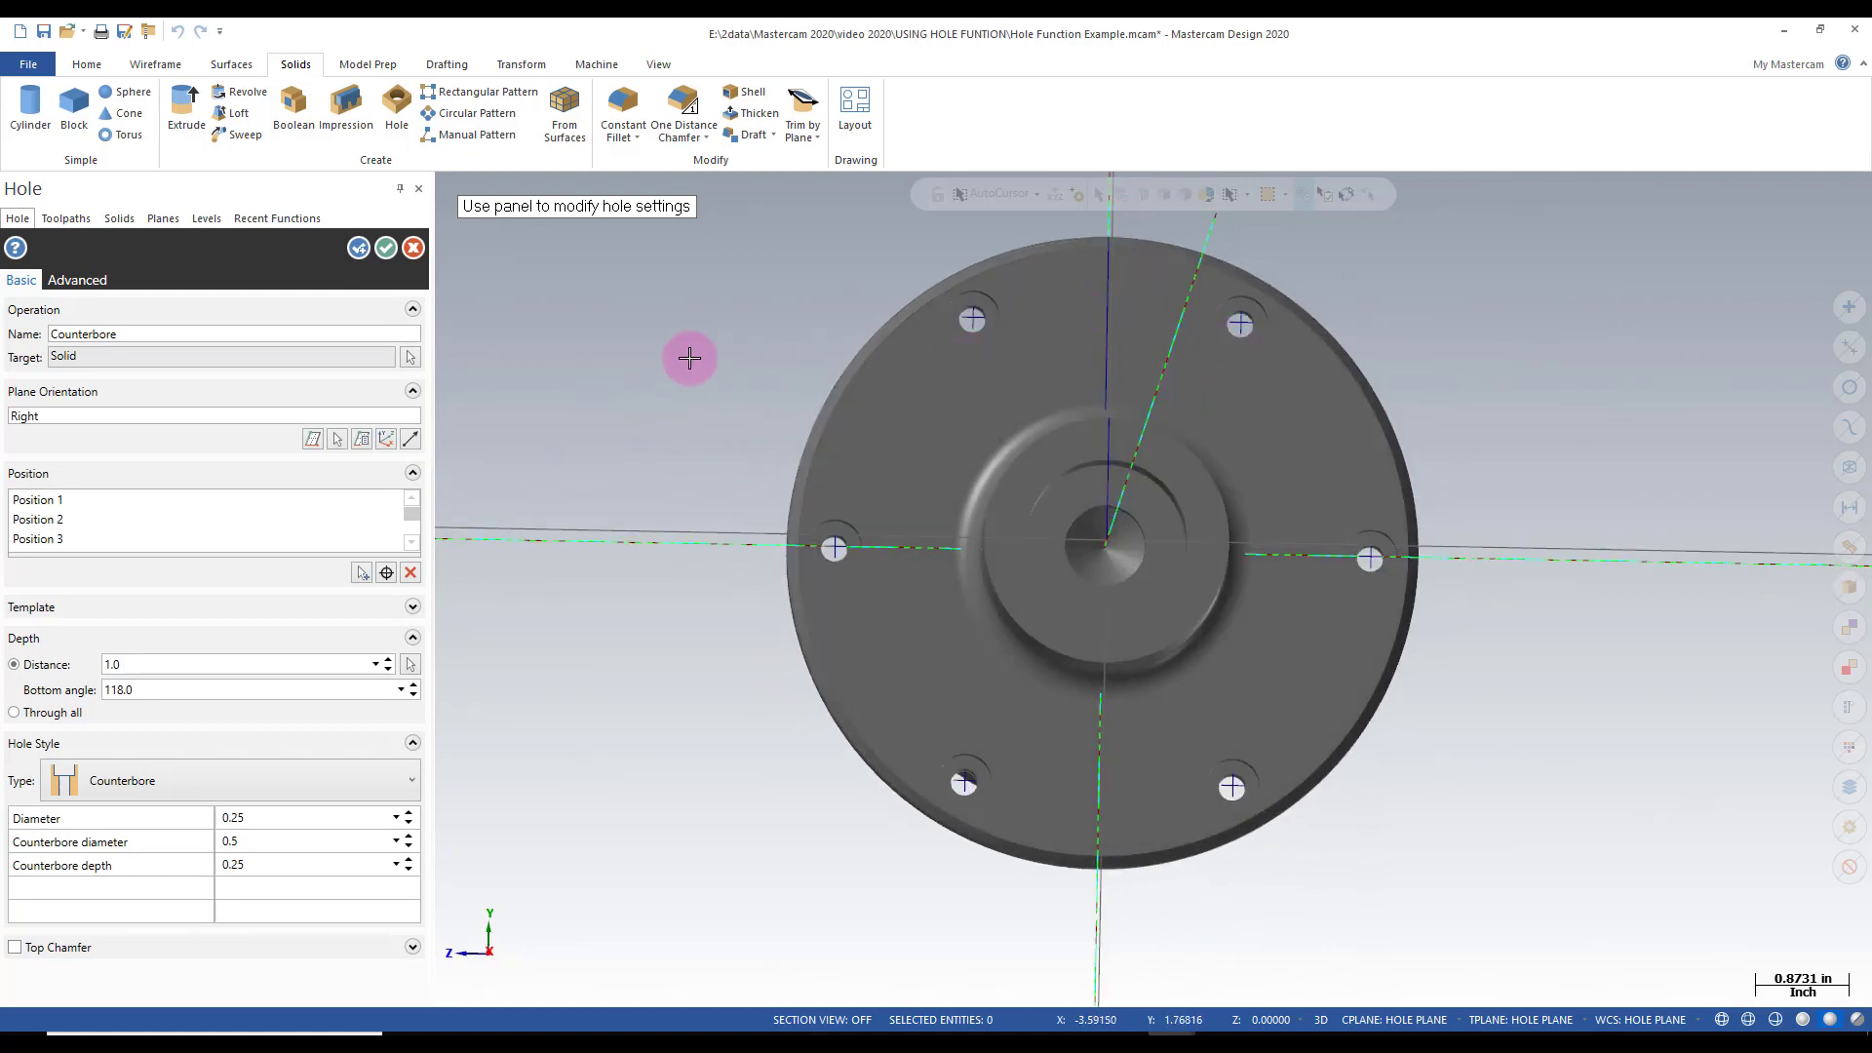
pyautogui.click(386, 247)
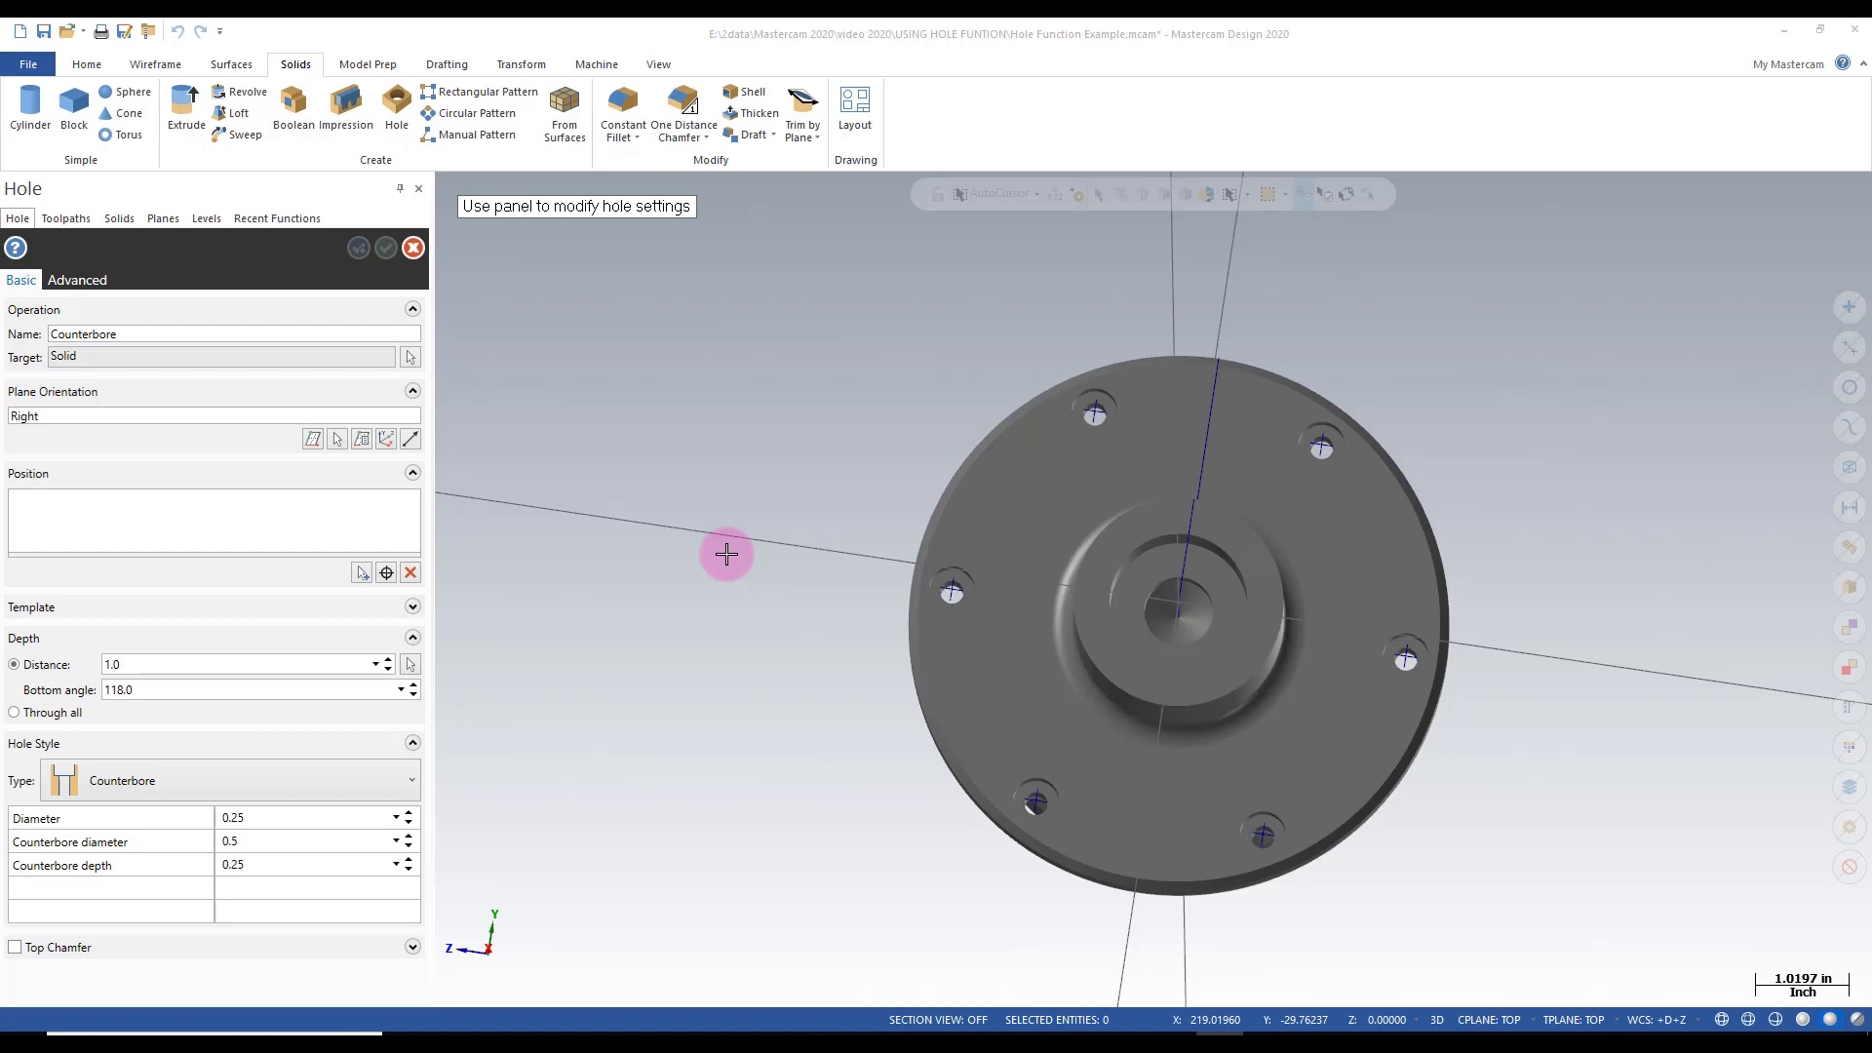
pyautogui.moveTo(864, 485); pyautogui.dragTo(944, 500, button='middle')
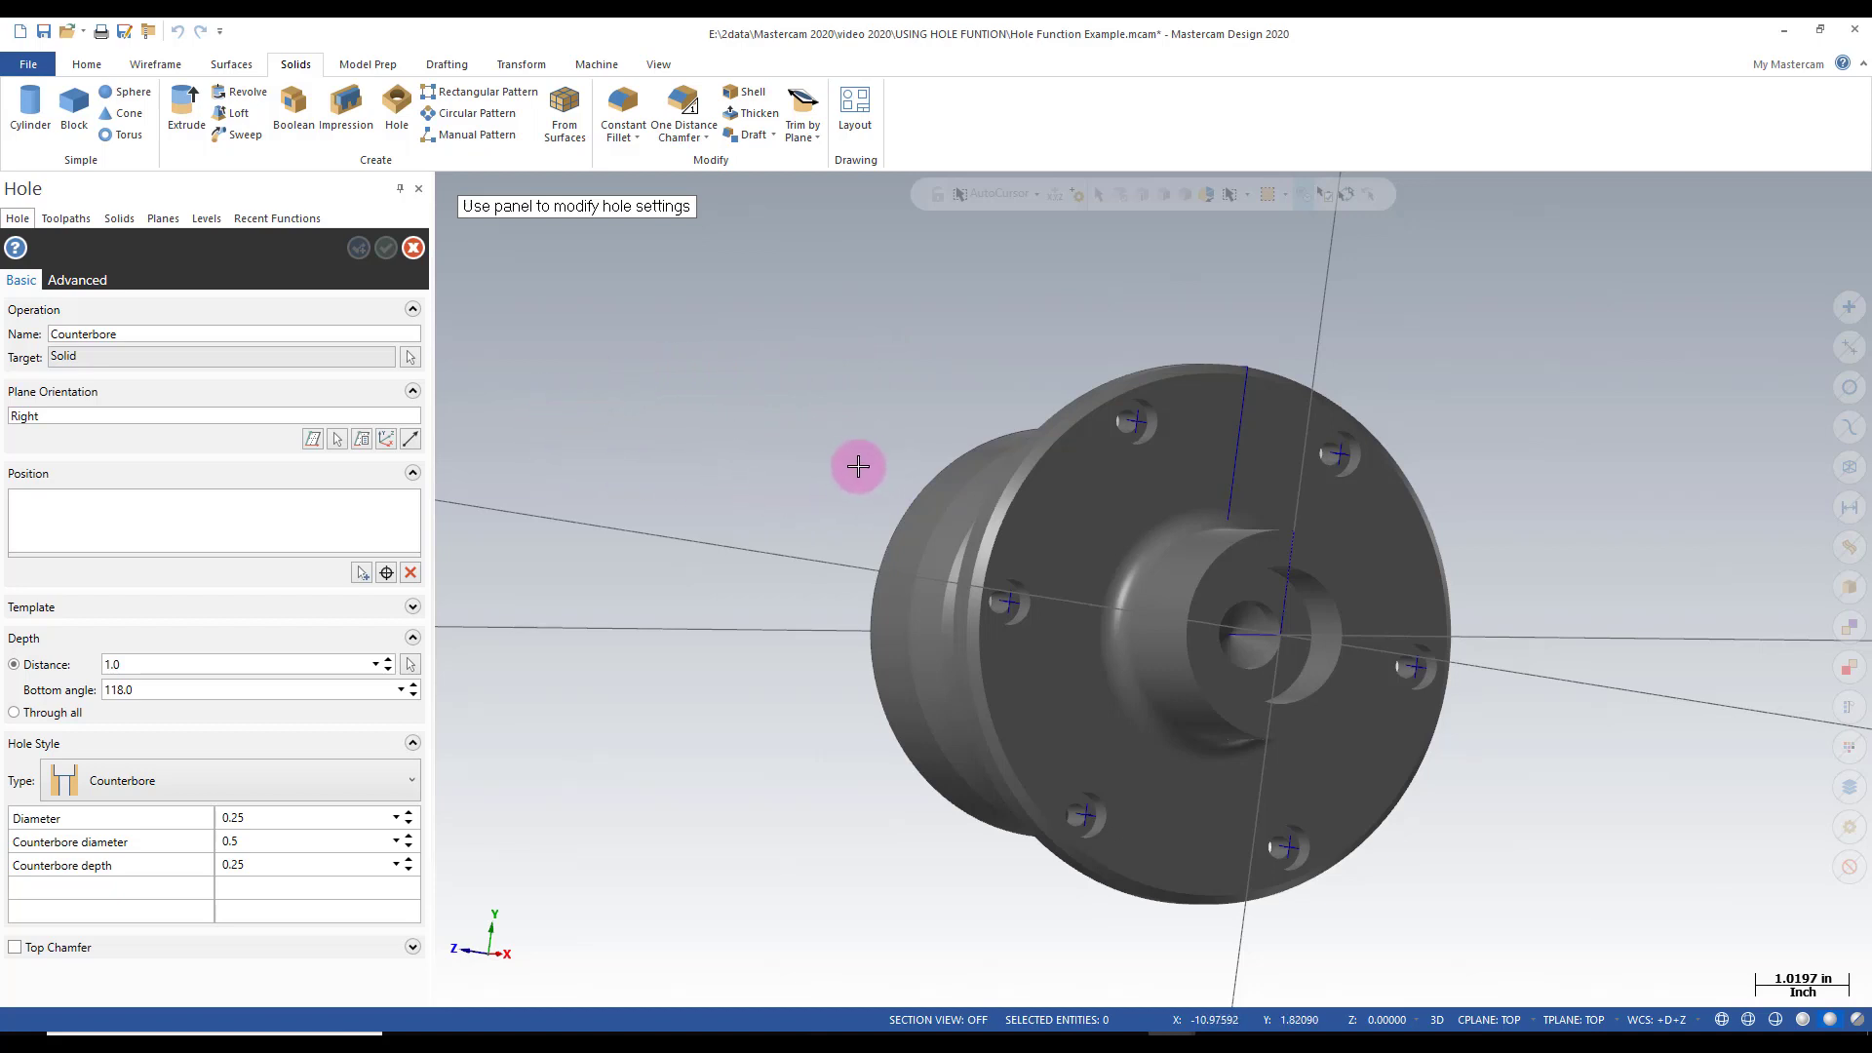
pyautogui.moveTo(815, 472); pyautogui.dragTo(815, 452, button='middle')
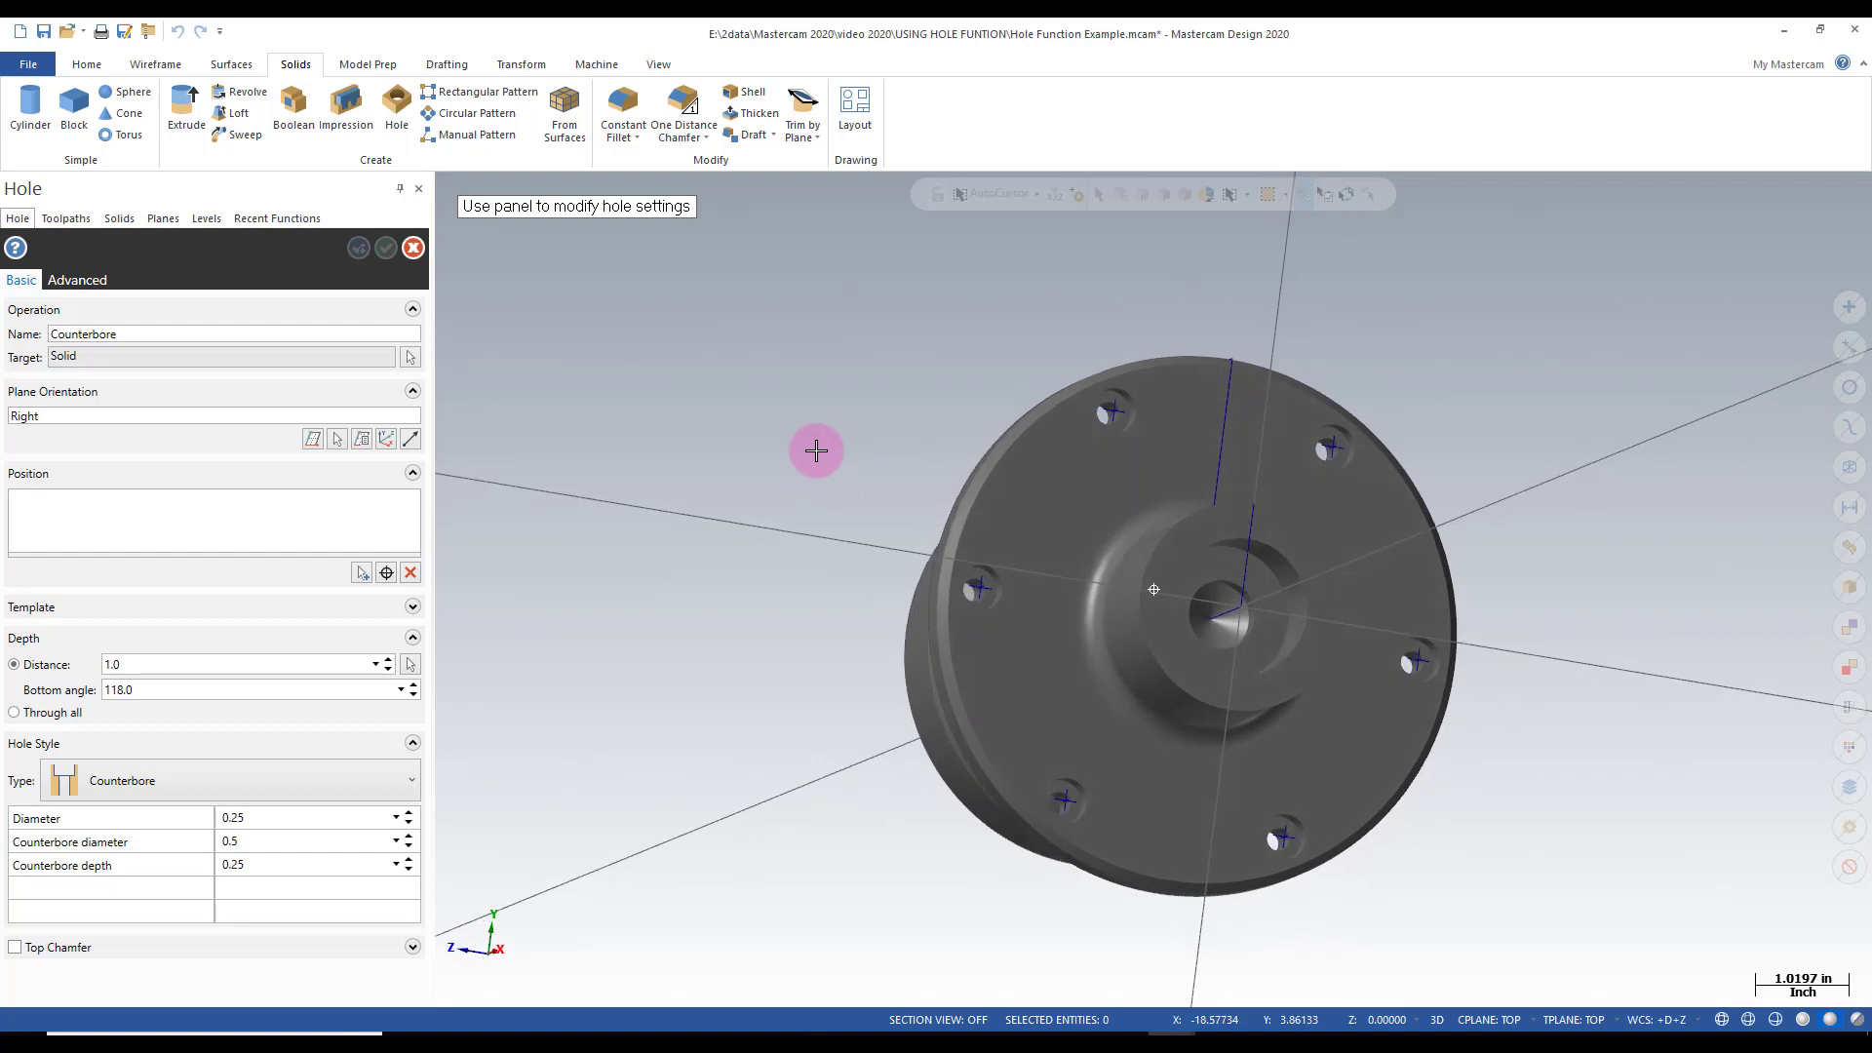
pyautogui.click(408, 440)
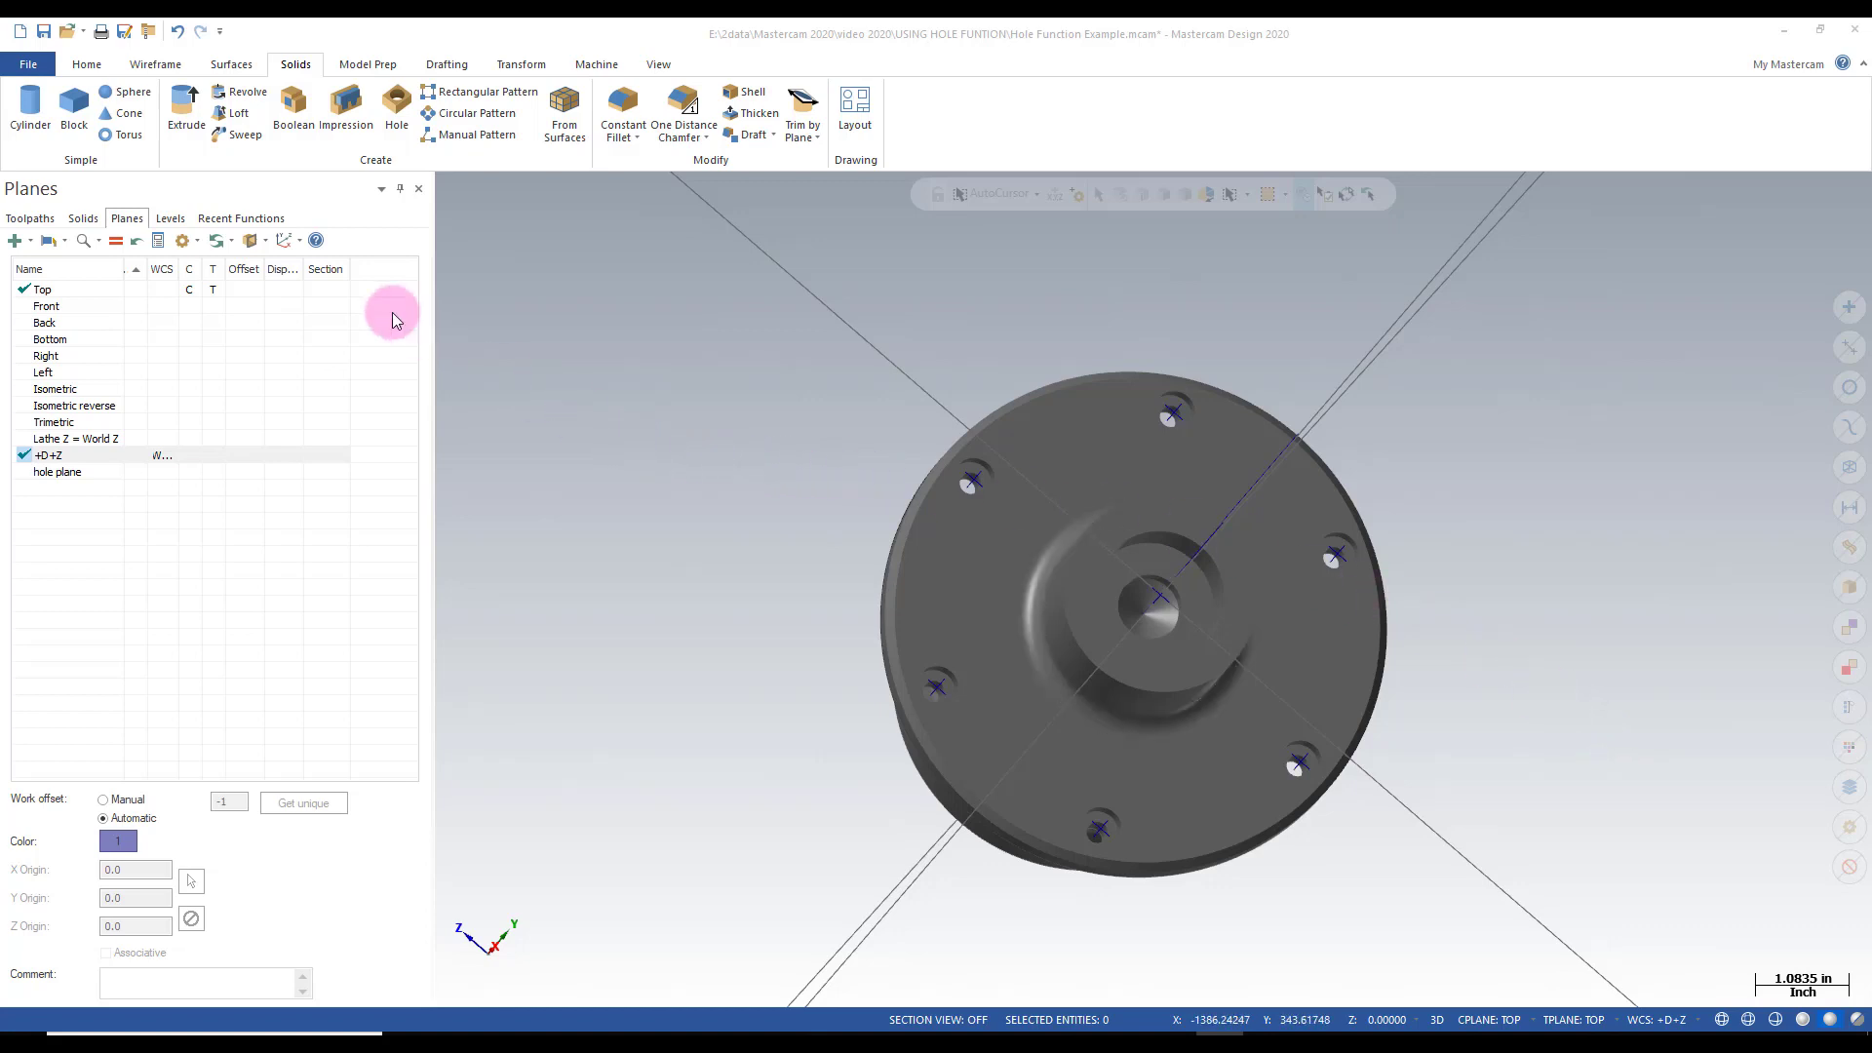
# Step: Edit the six-hole counterbore operation in the solid's history, setting the hole diameter to 0.375 and the counterbore diameter to 0.5
pyautogui.click(83, 219)
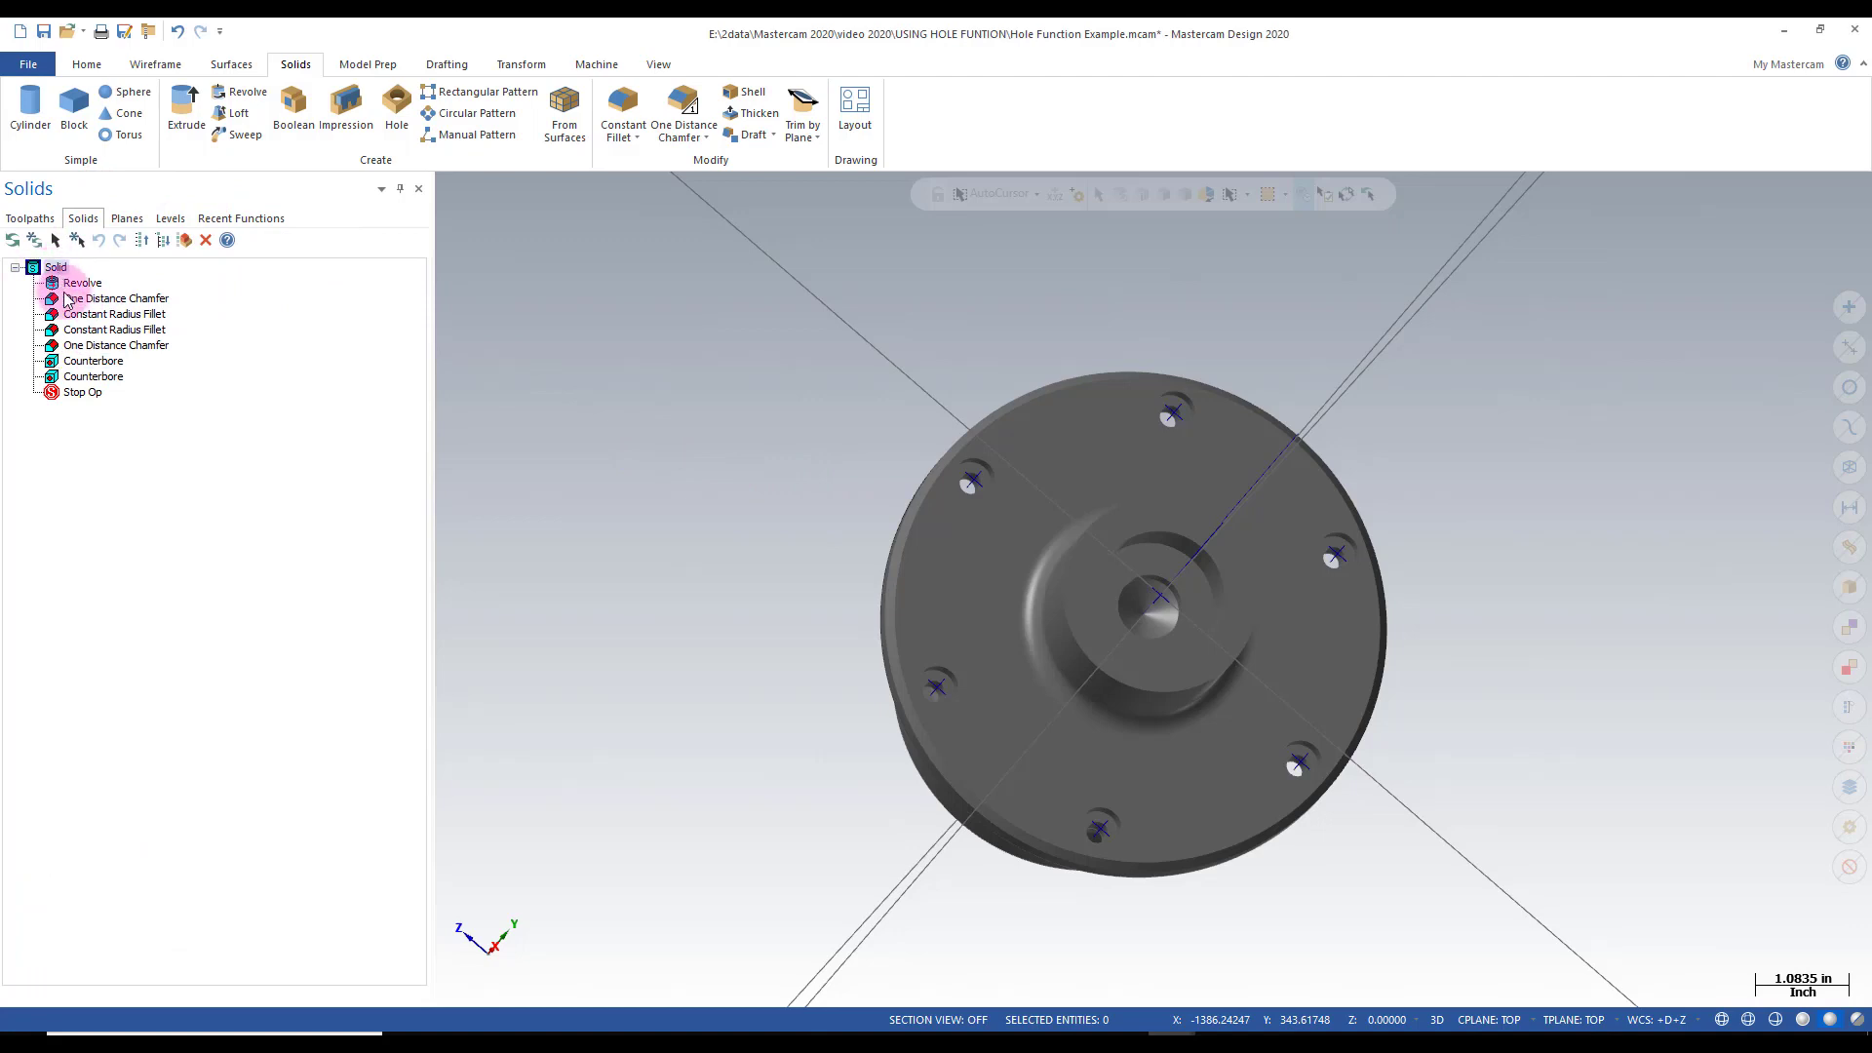
pyautogui.moveTo(91, 368)
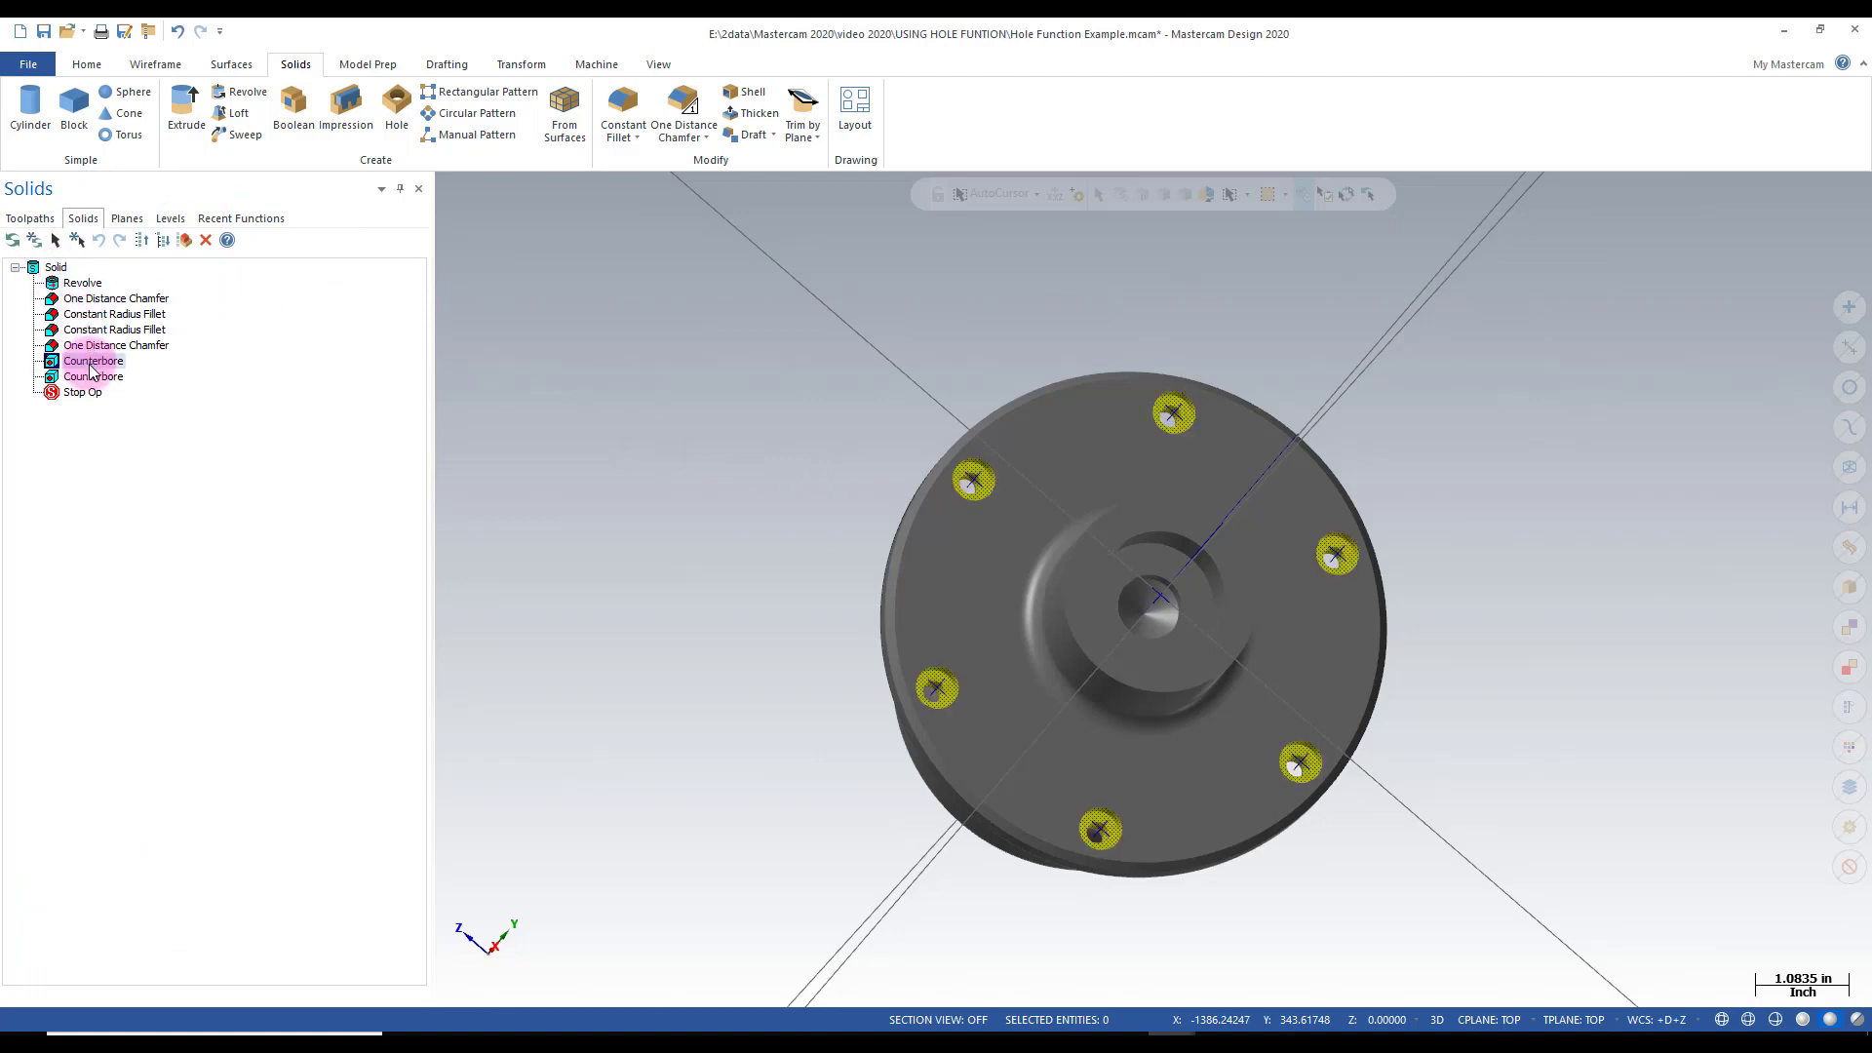
pyautogui.doubleClick(89, 365)
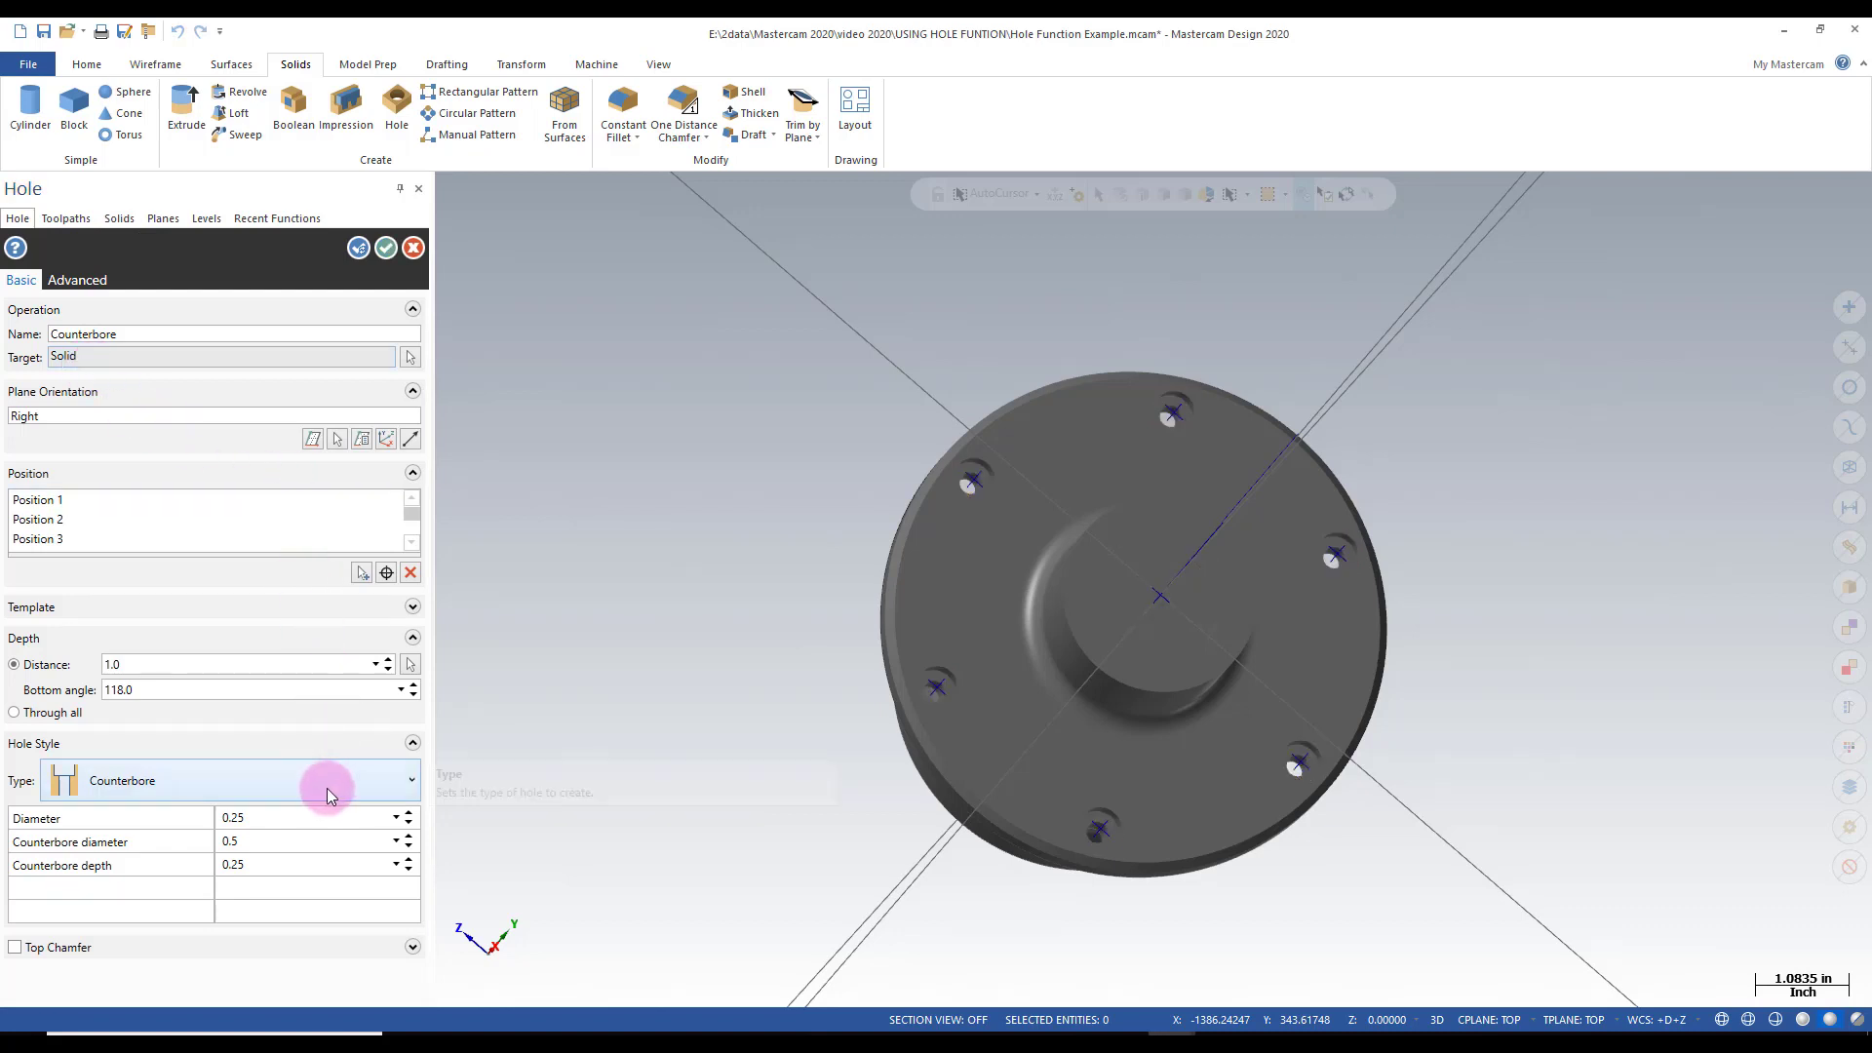
pyautogui.click(309, 822)
pyautogui.write('.375')
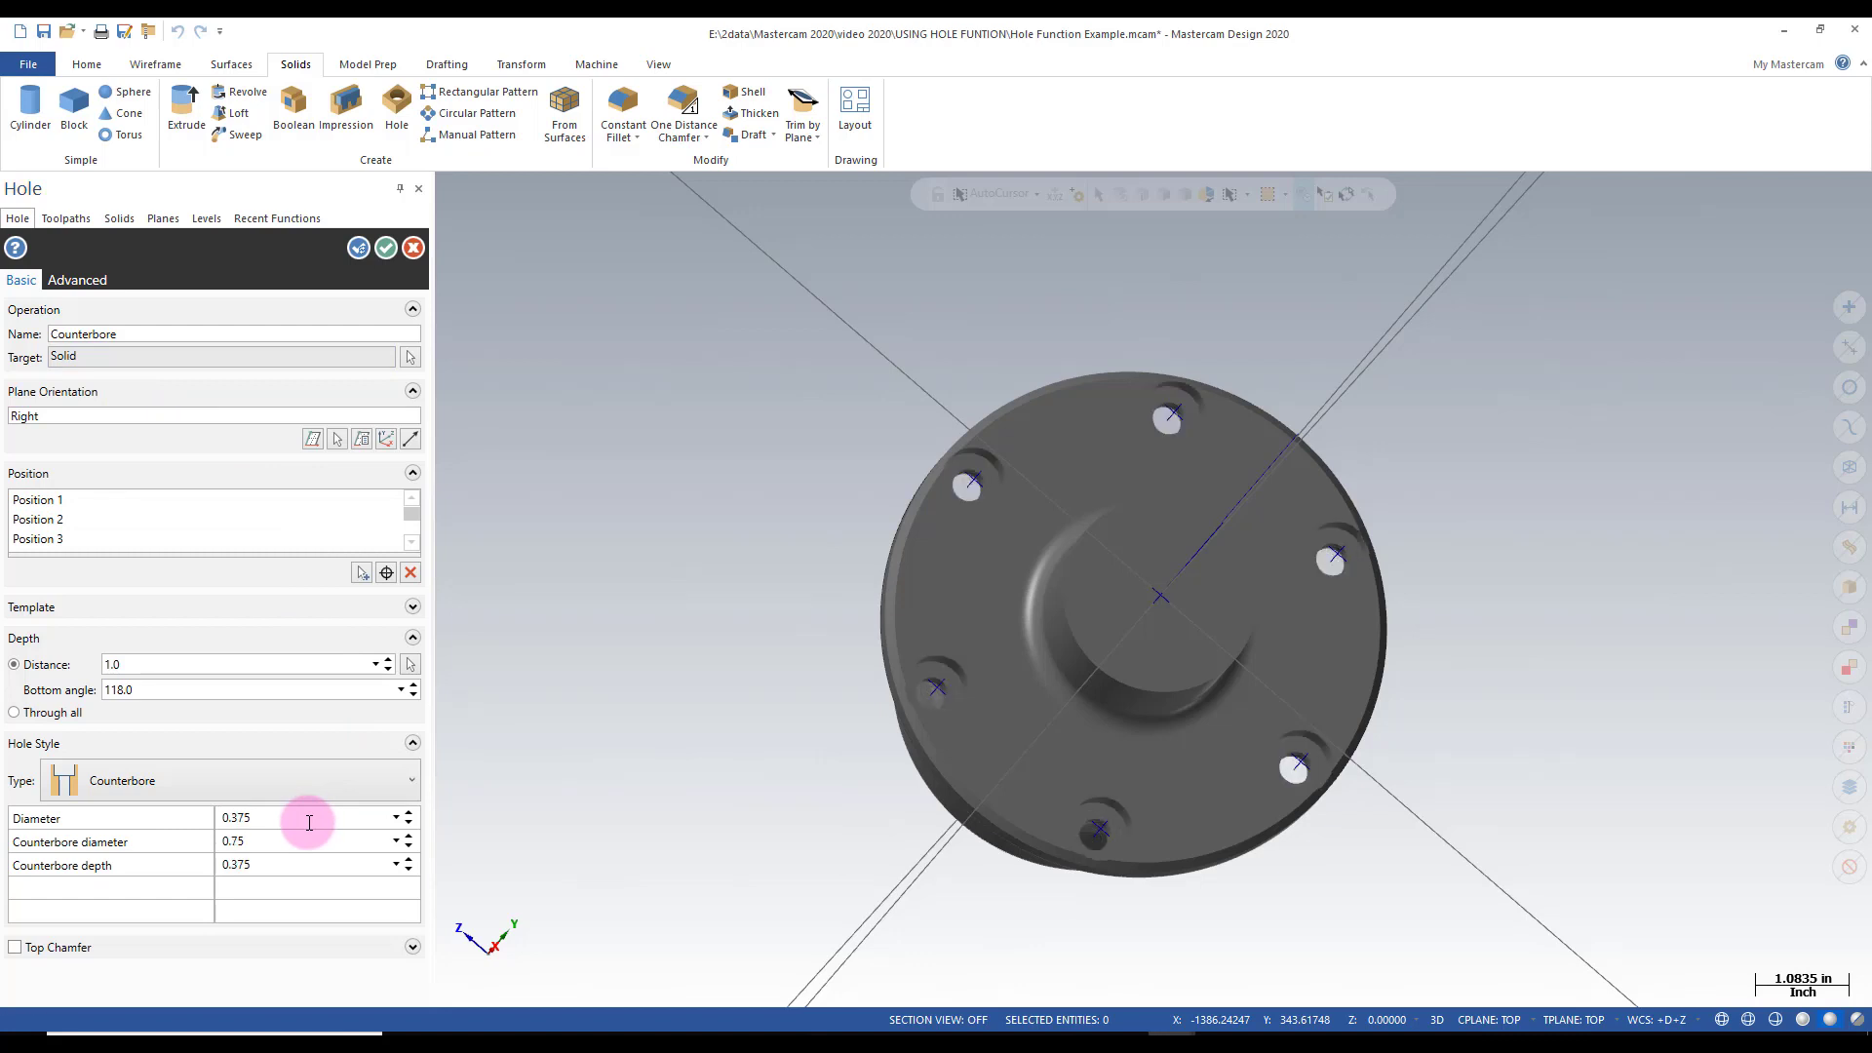
pyautogui.click(292, 841)
pyautogui.write('.5')
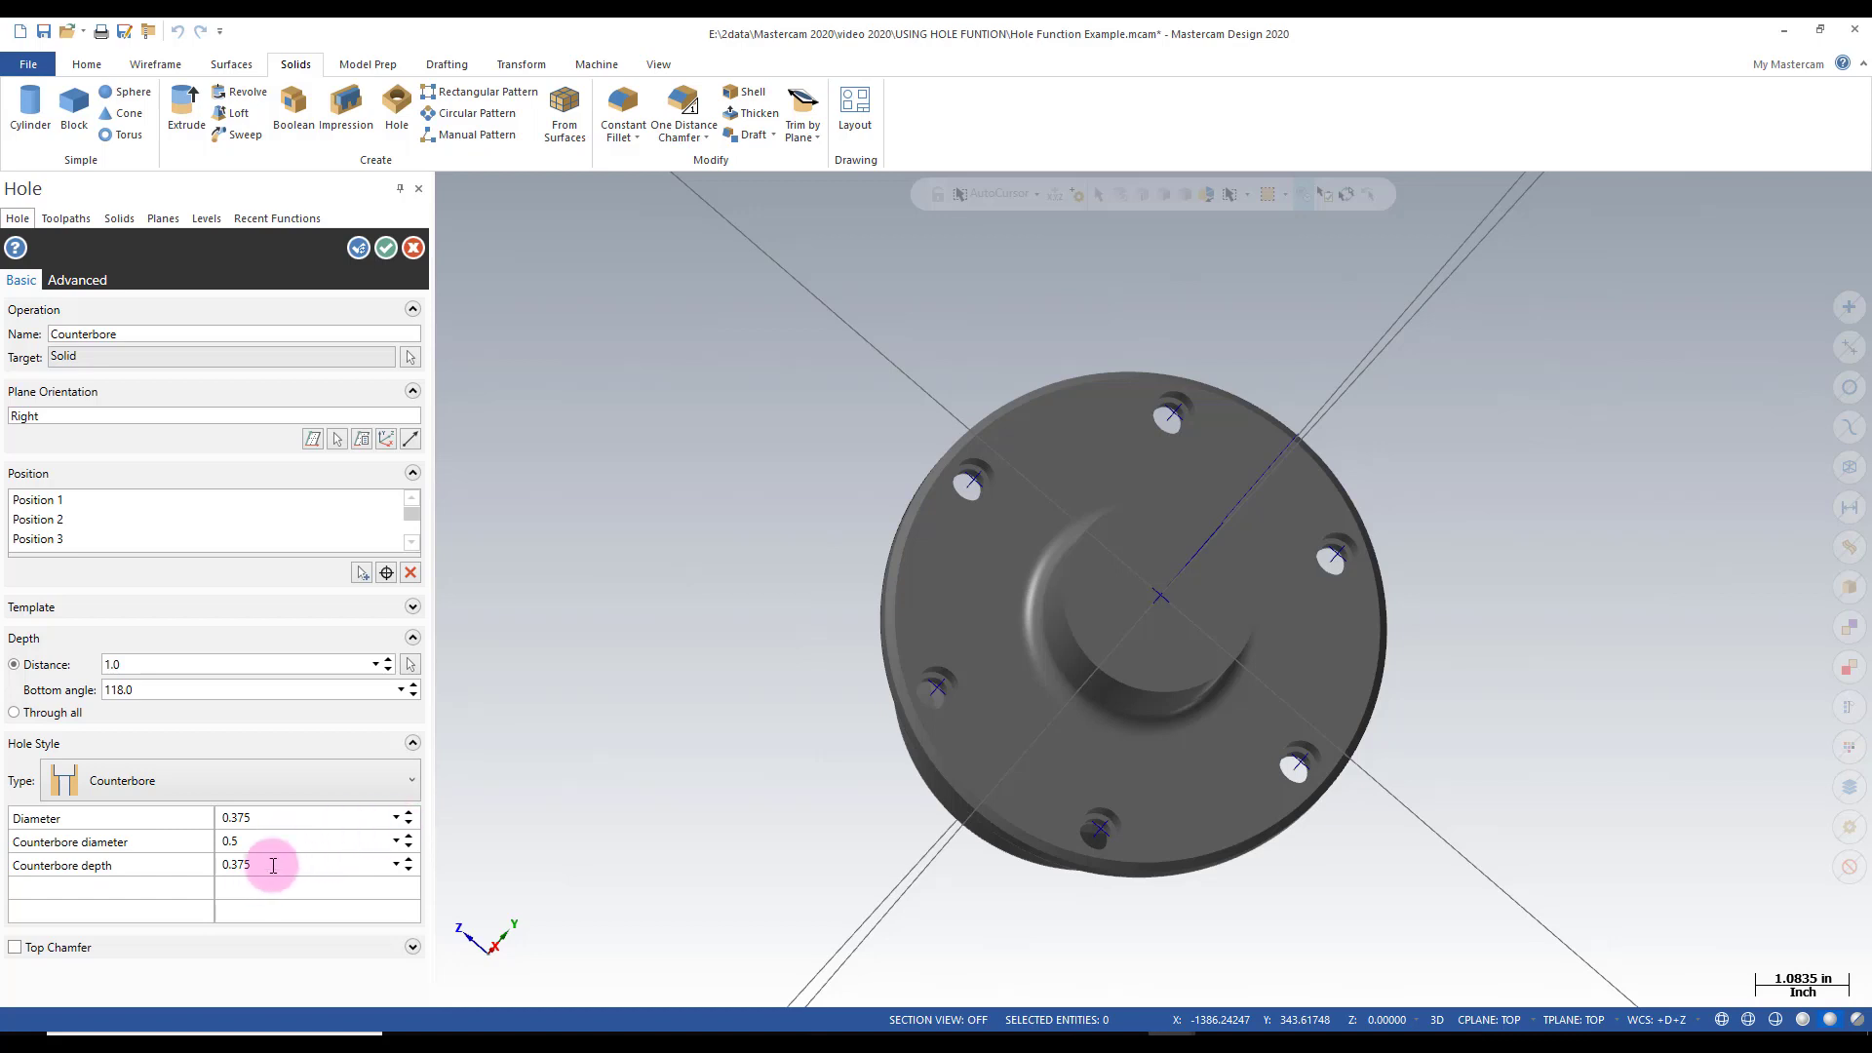
# Step: Set the counterbore depth of the six flange holes to 0.25, accept the edited operation and regenerate the solid
pyautogui.click(273, 865)
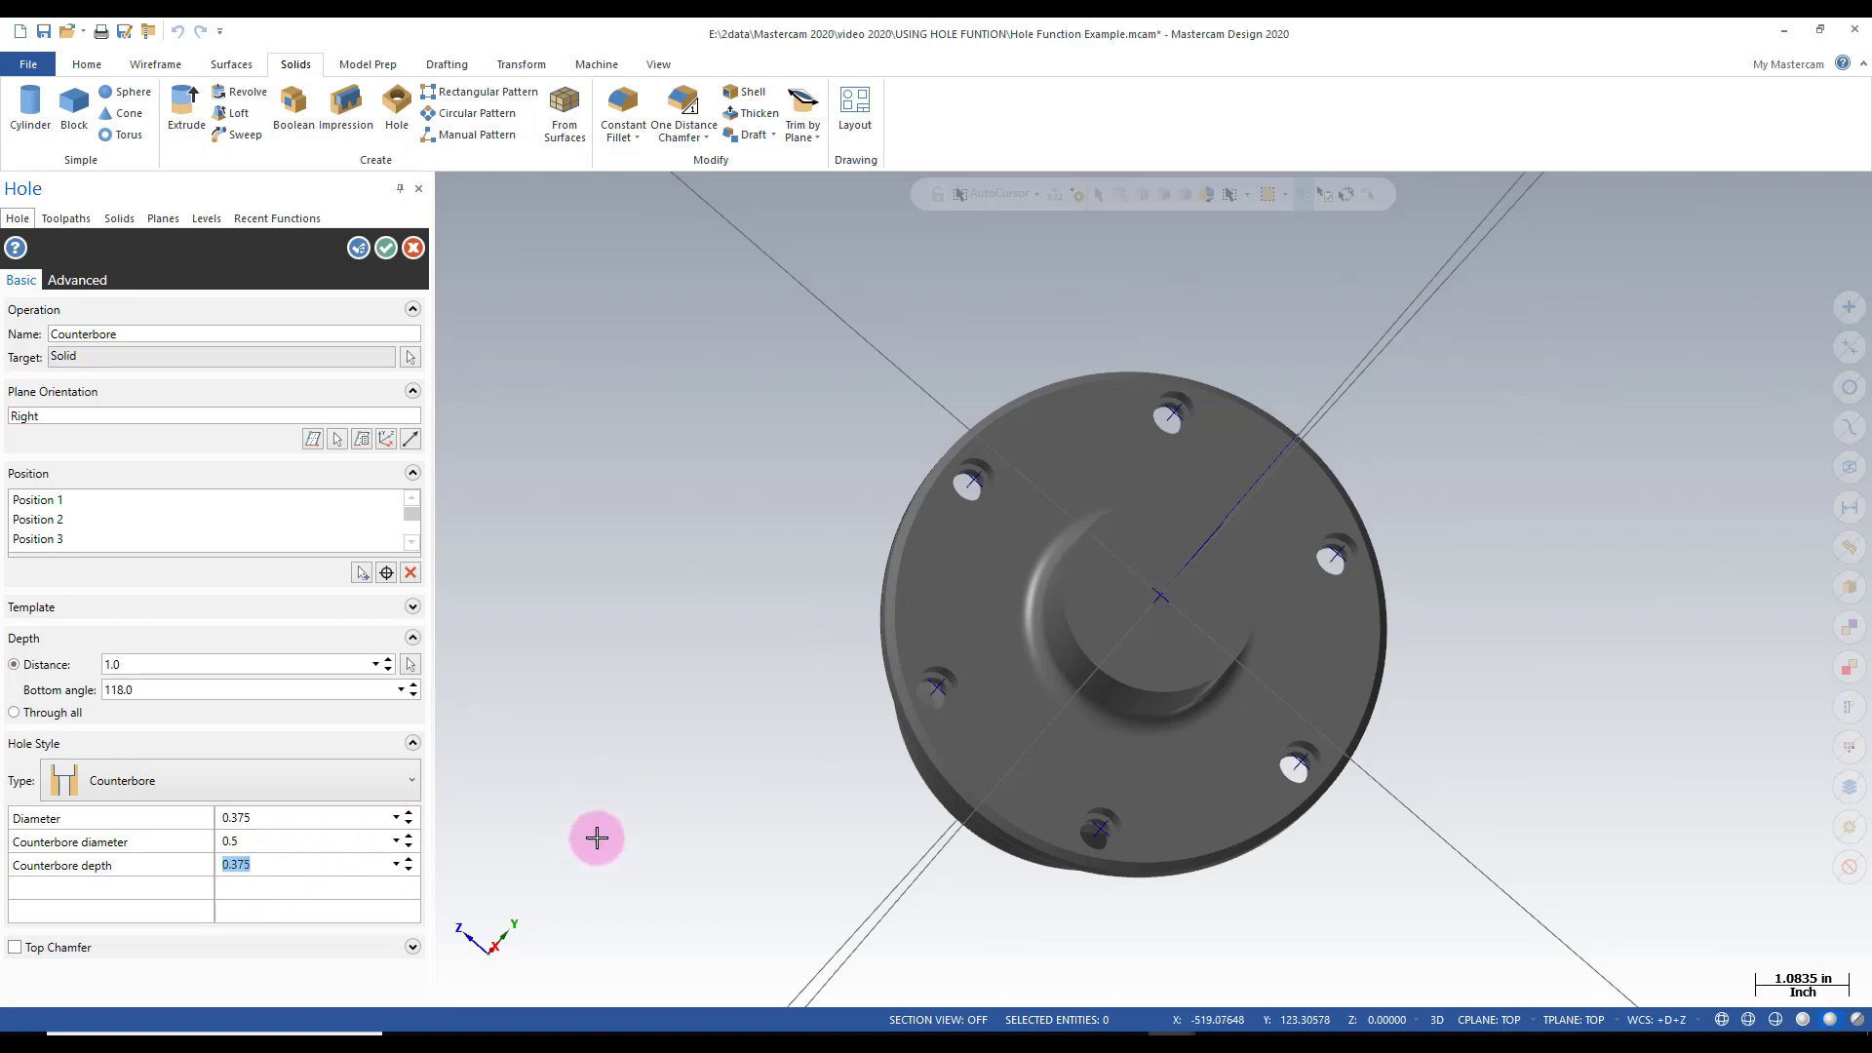
pyautogui.moveTo(606, 840); pyautogui.dragTo(517, 800, button='middle')
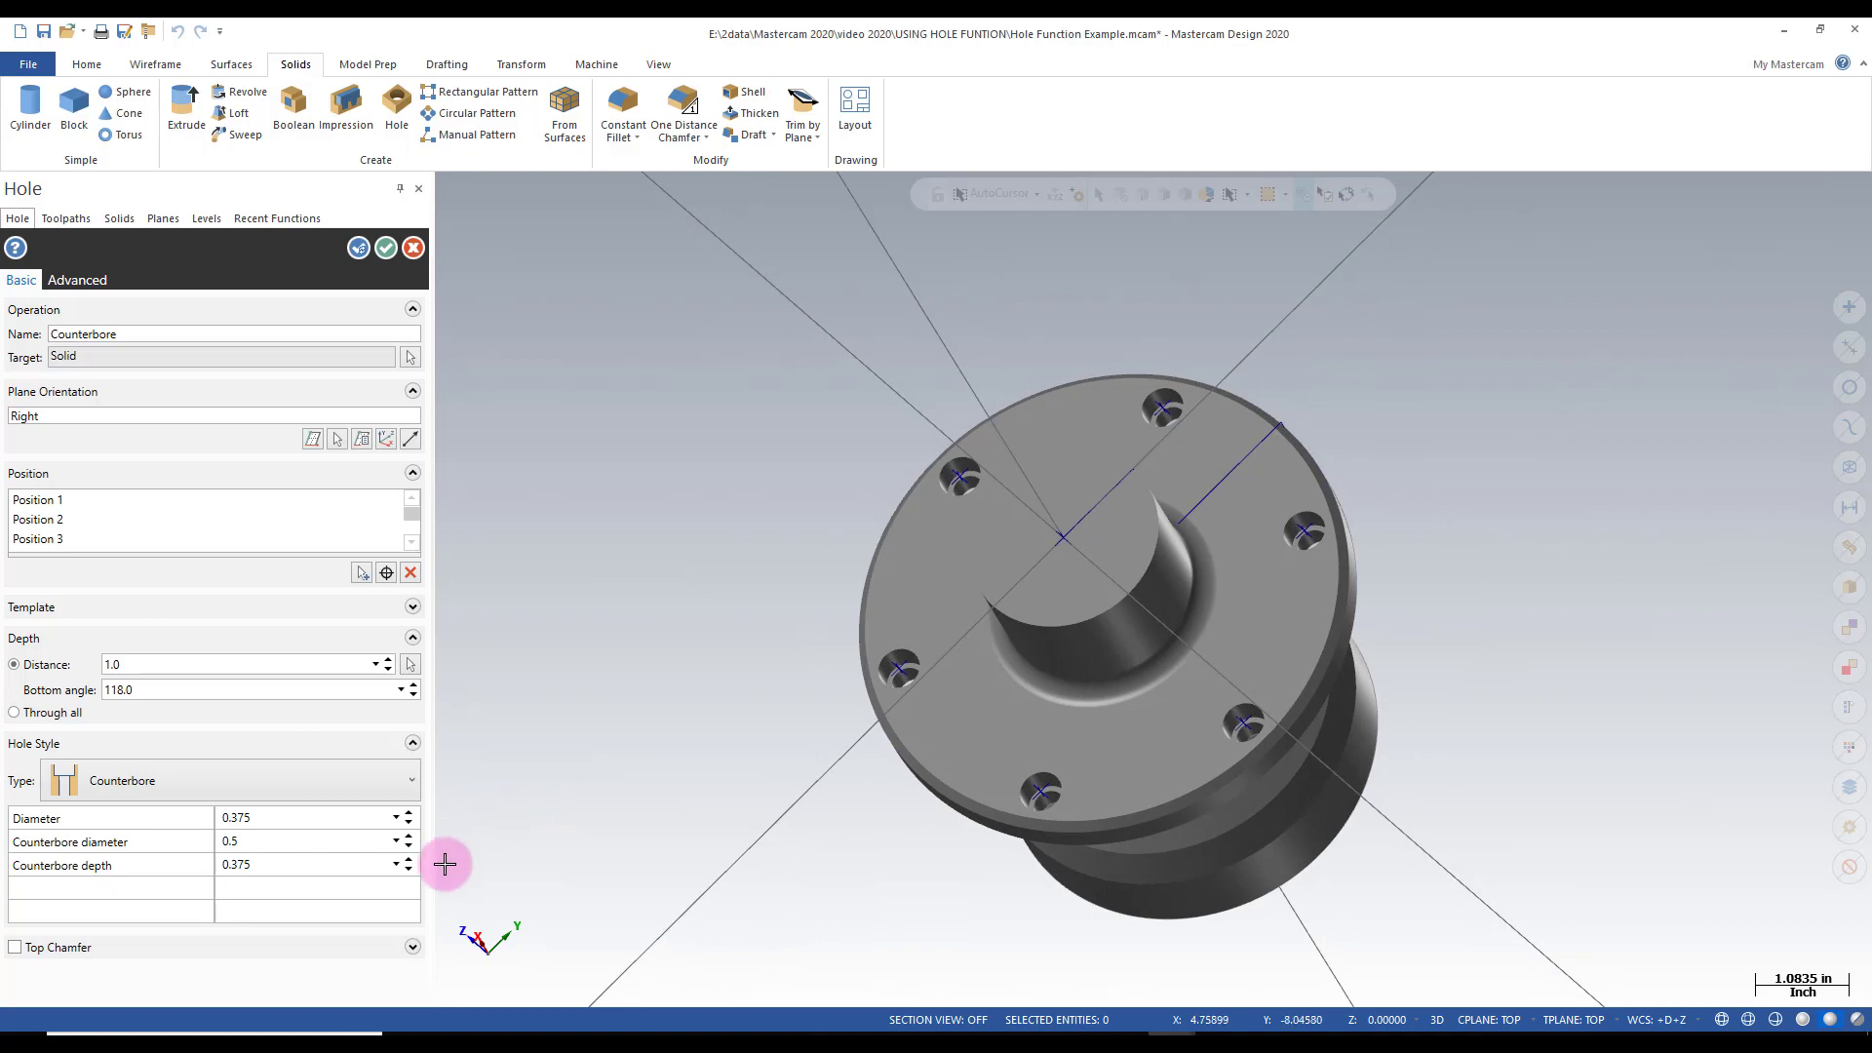
pyautogui.click(320, 865)
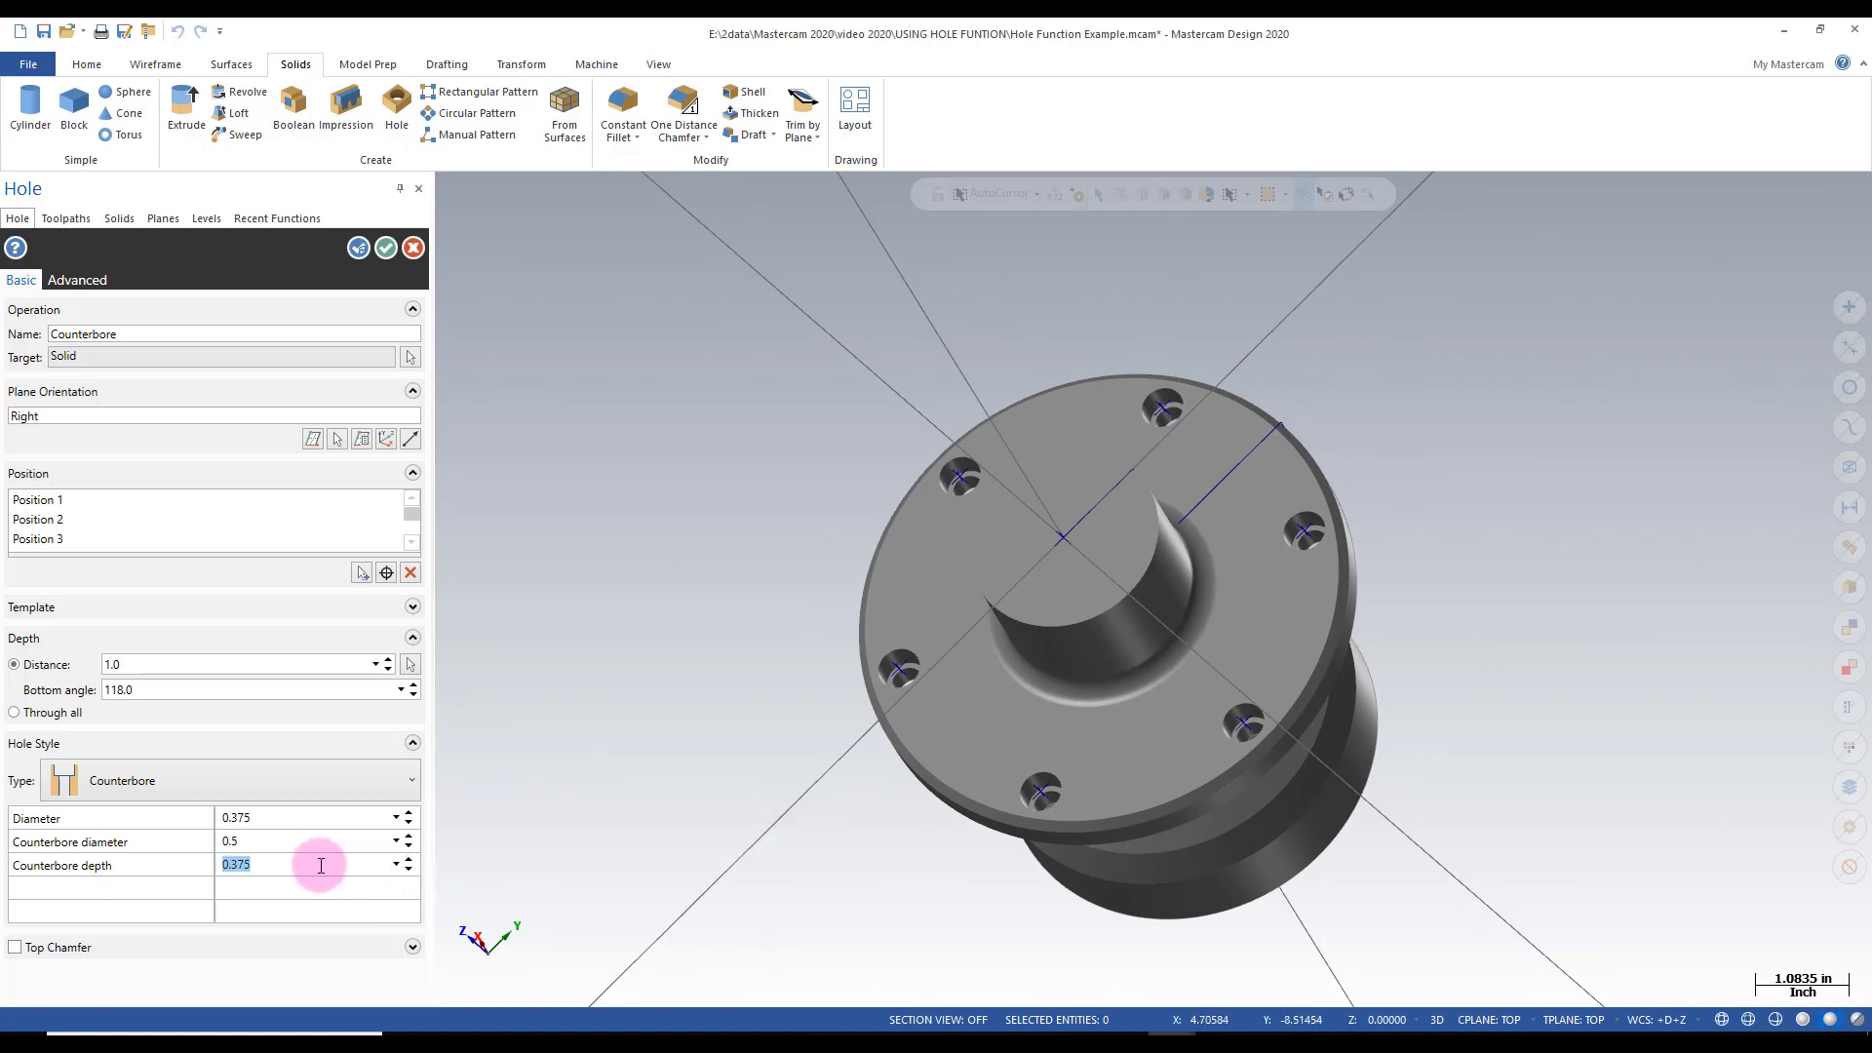
pyautogui.write('0.25')
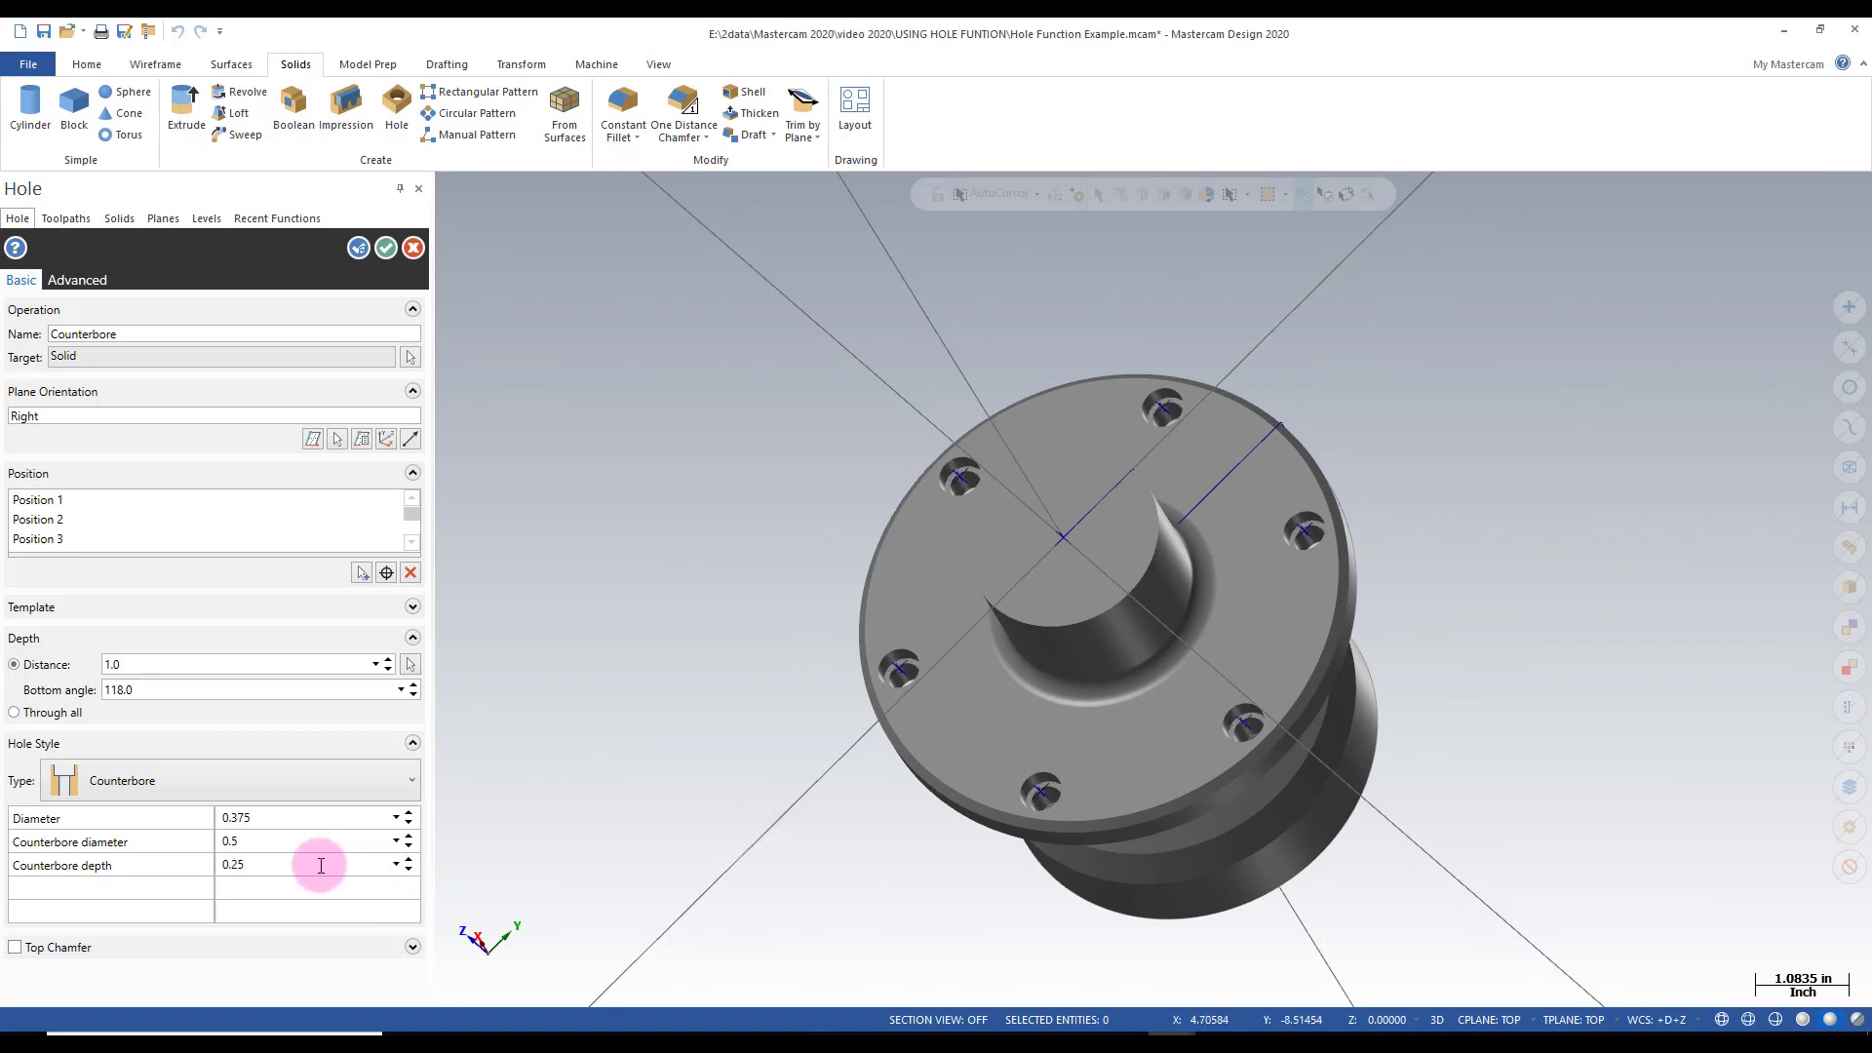
pyautogui.moveTo(540, 764); pyautogui.dragTo(583, 786, button='middle')
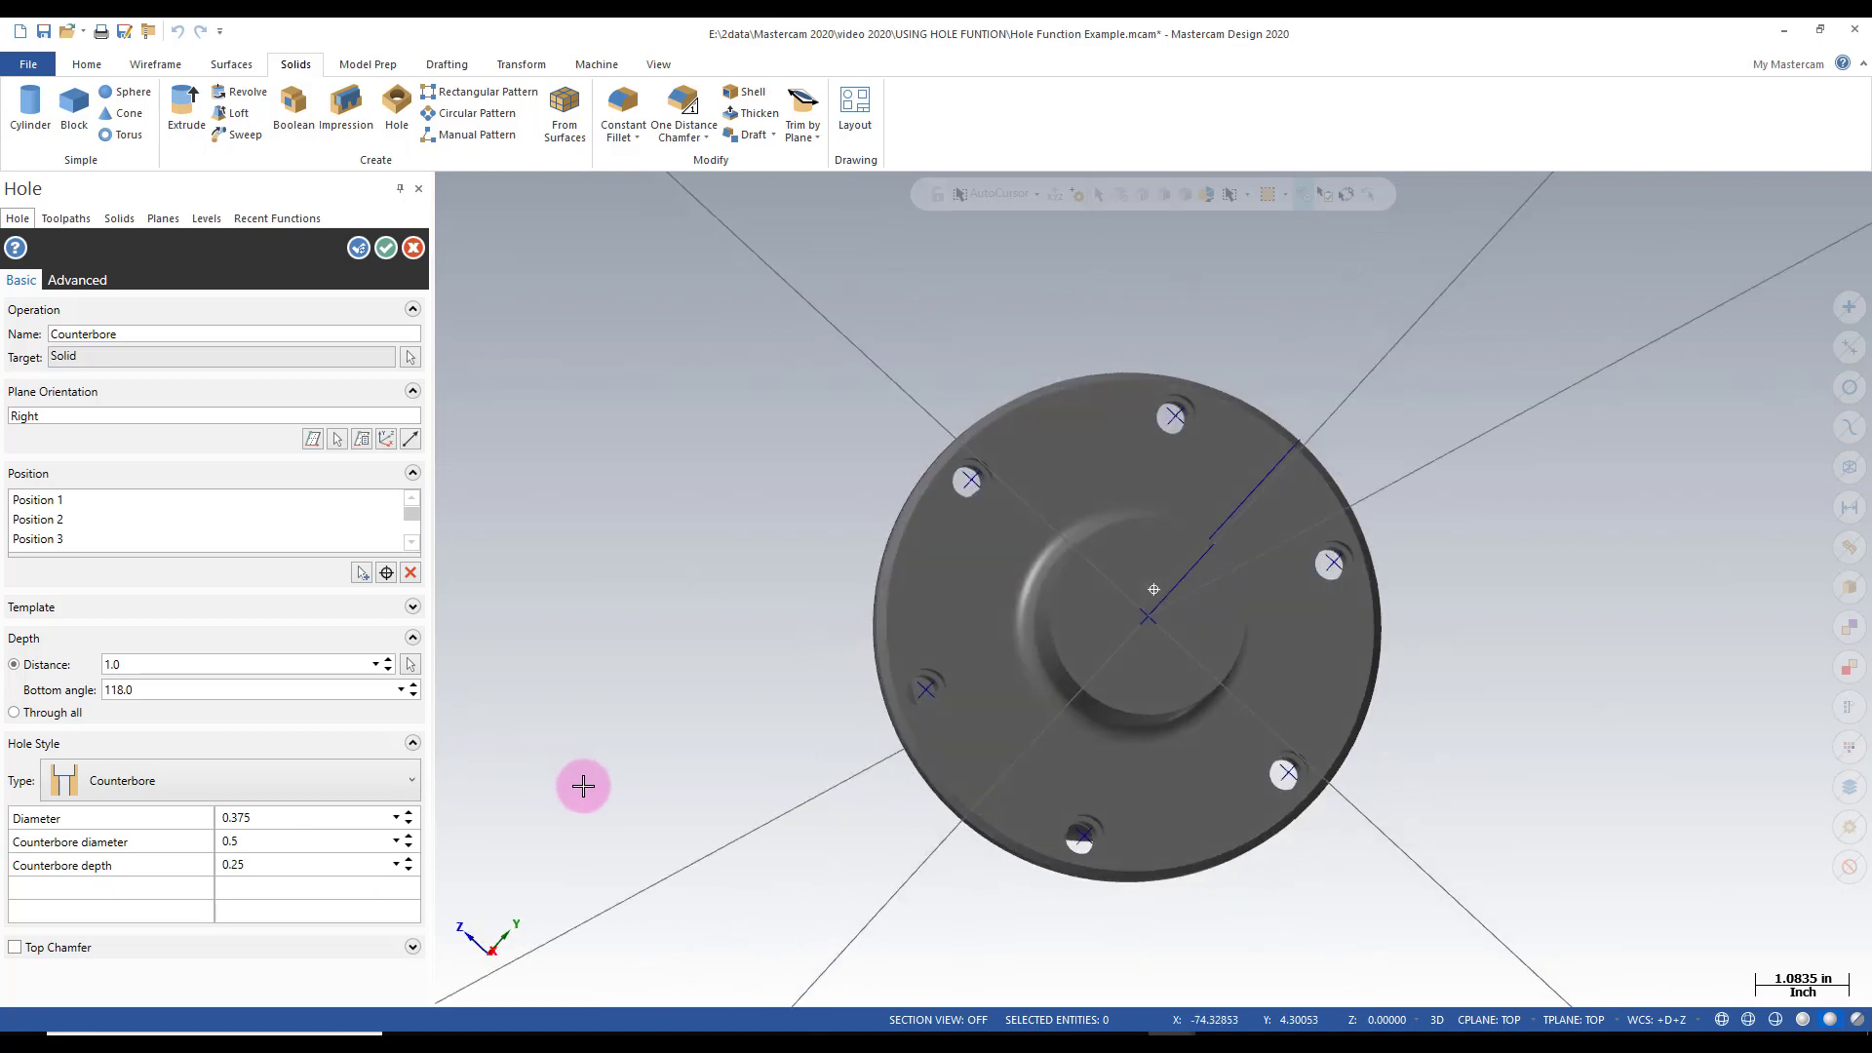
pyautogui.moveTo(690, 810)
pyautogui.mouseDown(button='middle')
pyautogui.moveTo(618, 760)
pyautogui.moveTo(693, 789)
pyautogui.moveTo(890, 806)
pyautogui.moveTo(677, 802)
pyautogui.mouseUp(button='middle')
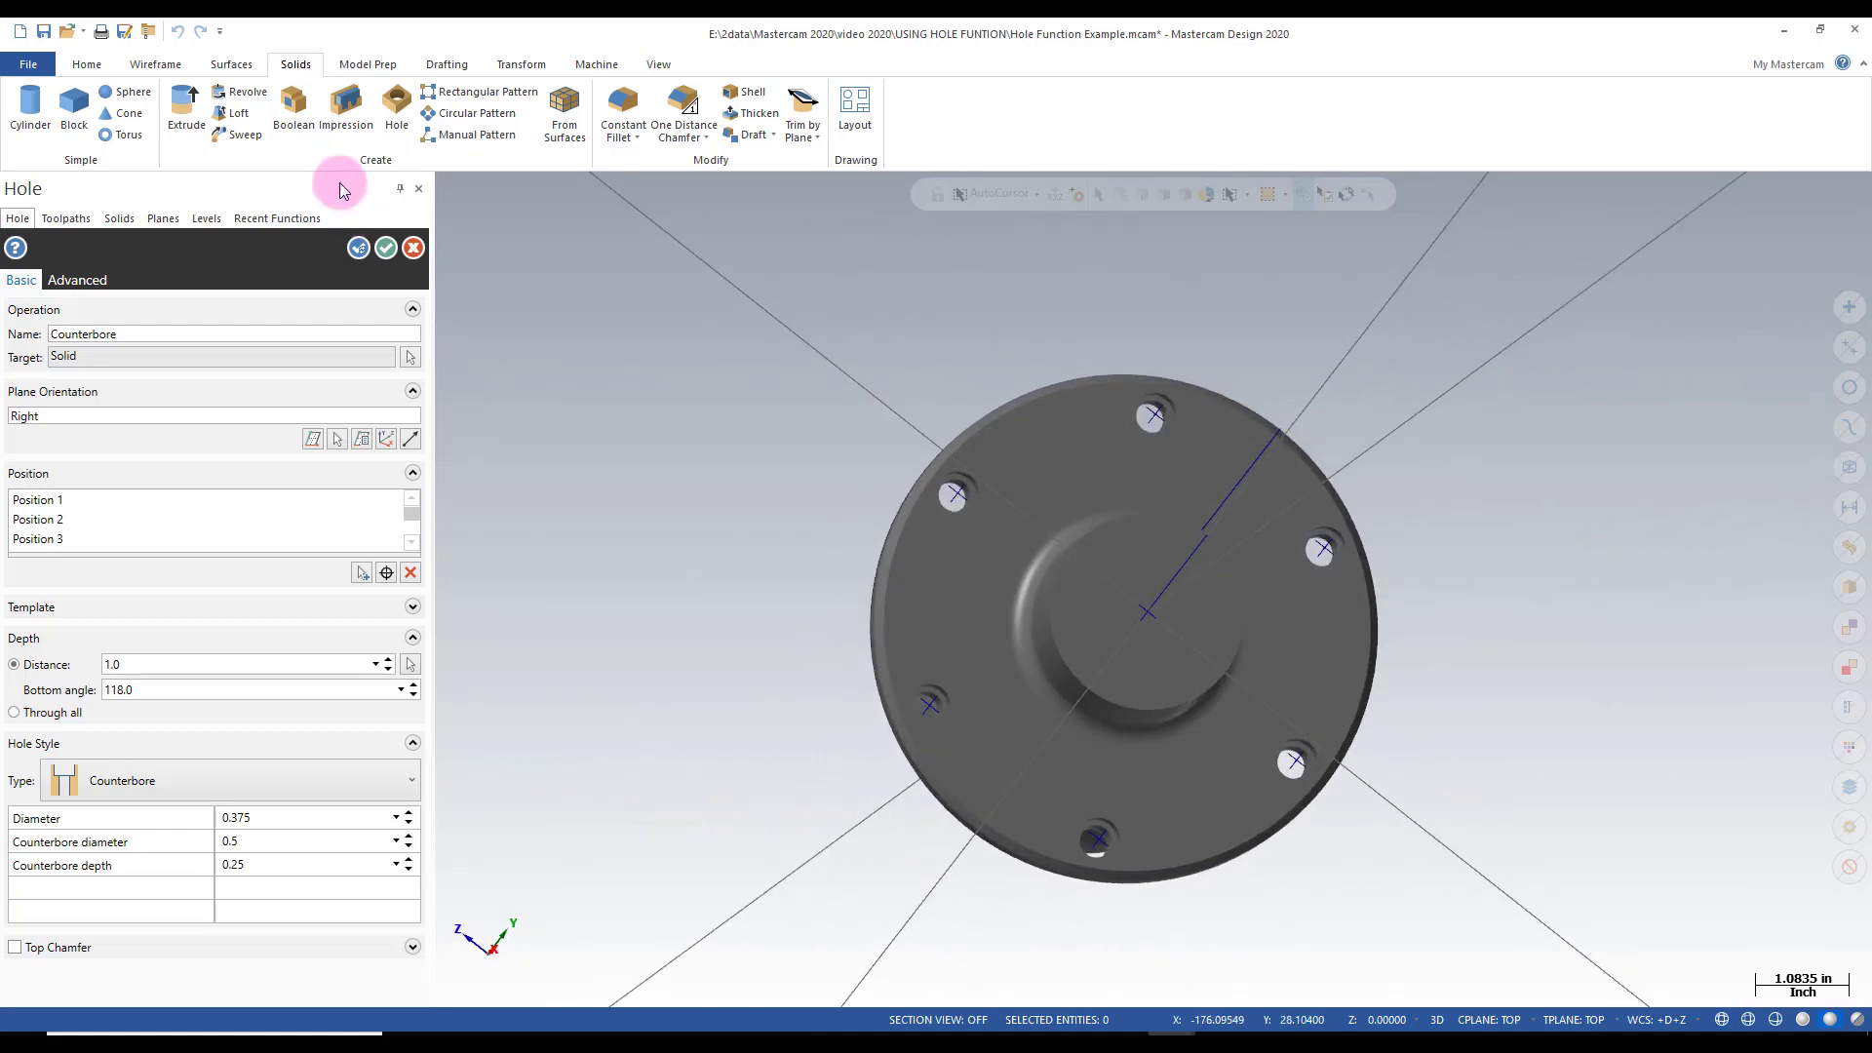
pyautogui.click(384, 249)
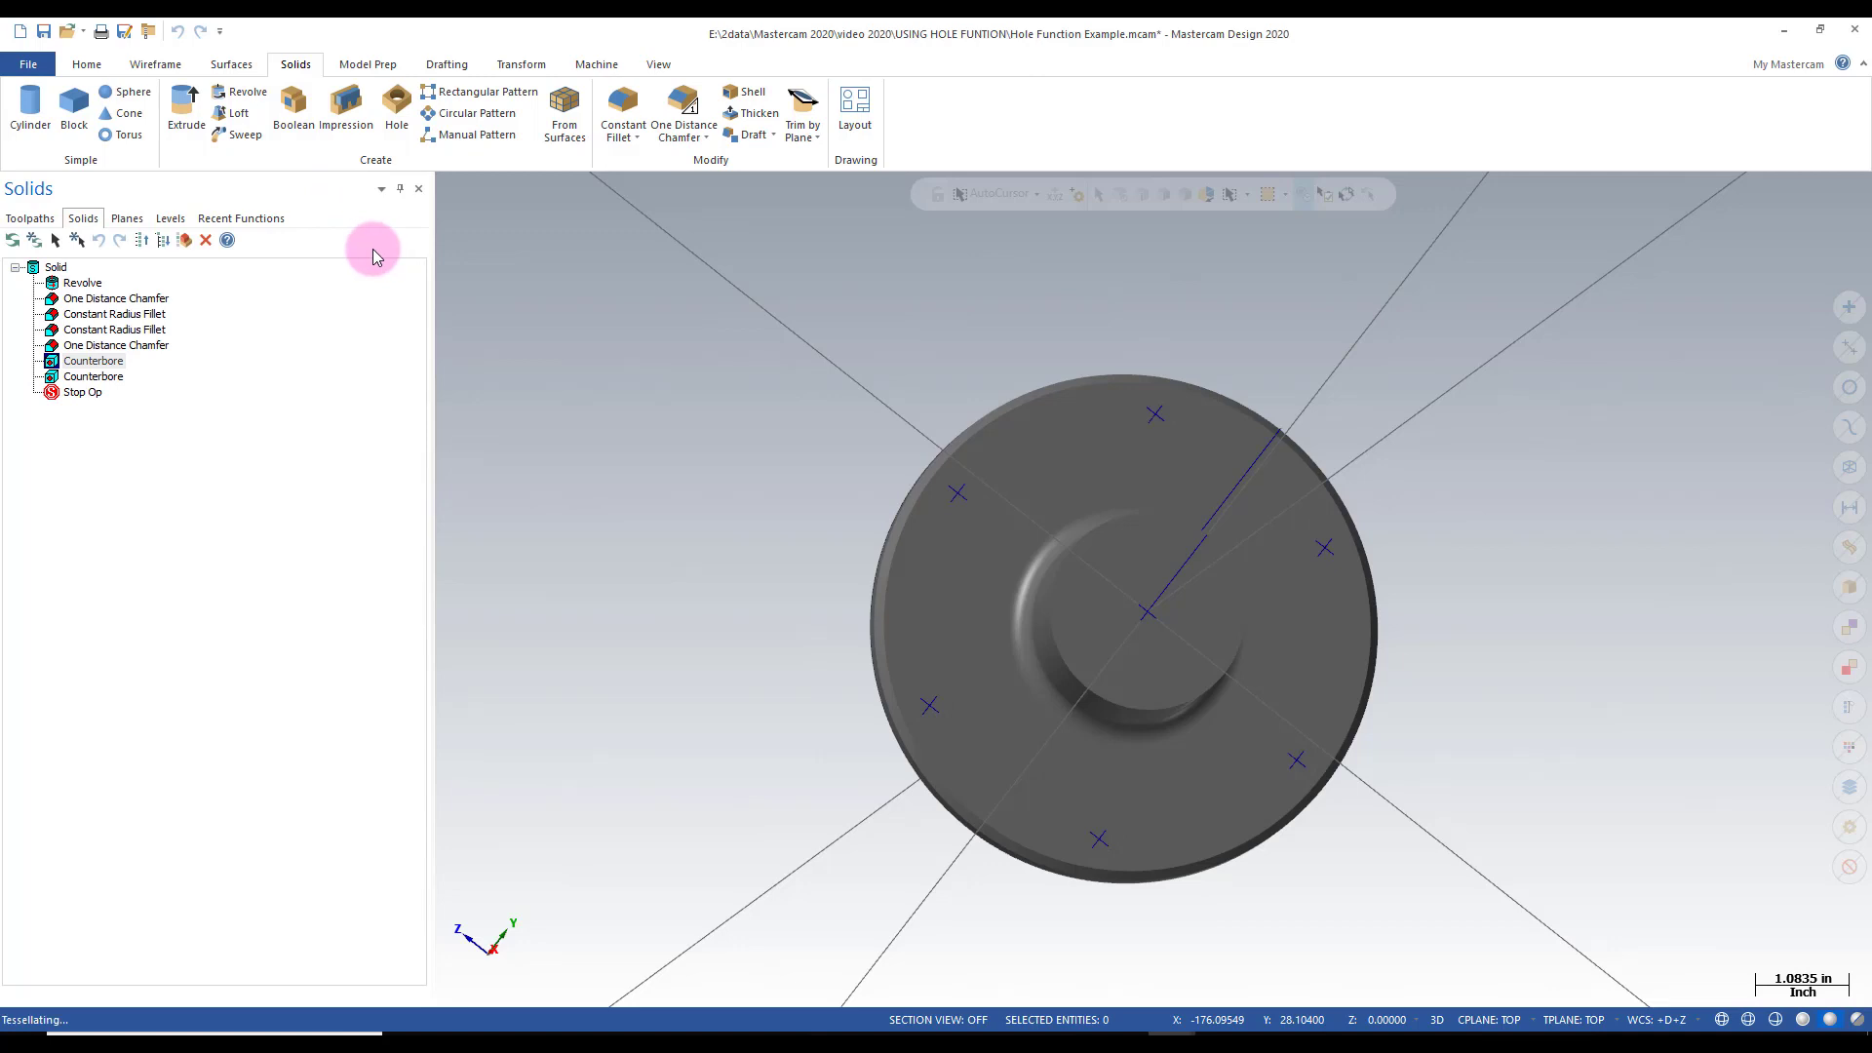
pyautogui.click(34, 241)
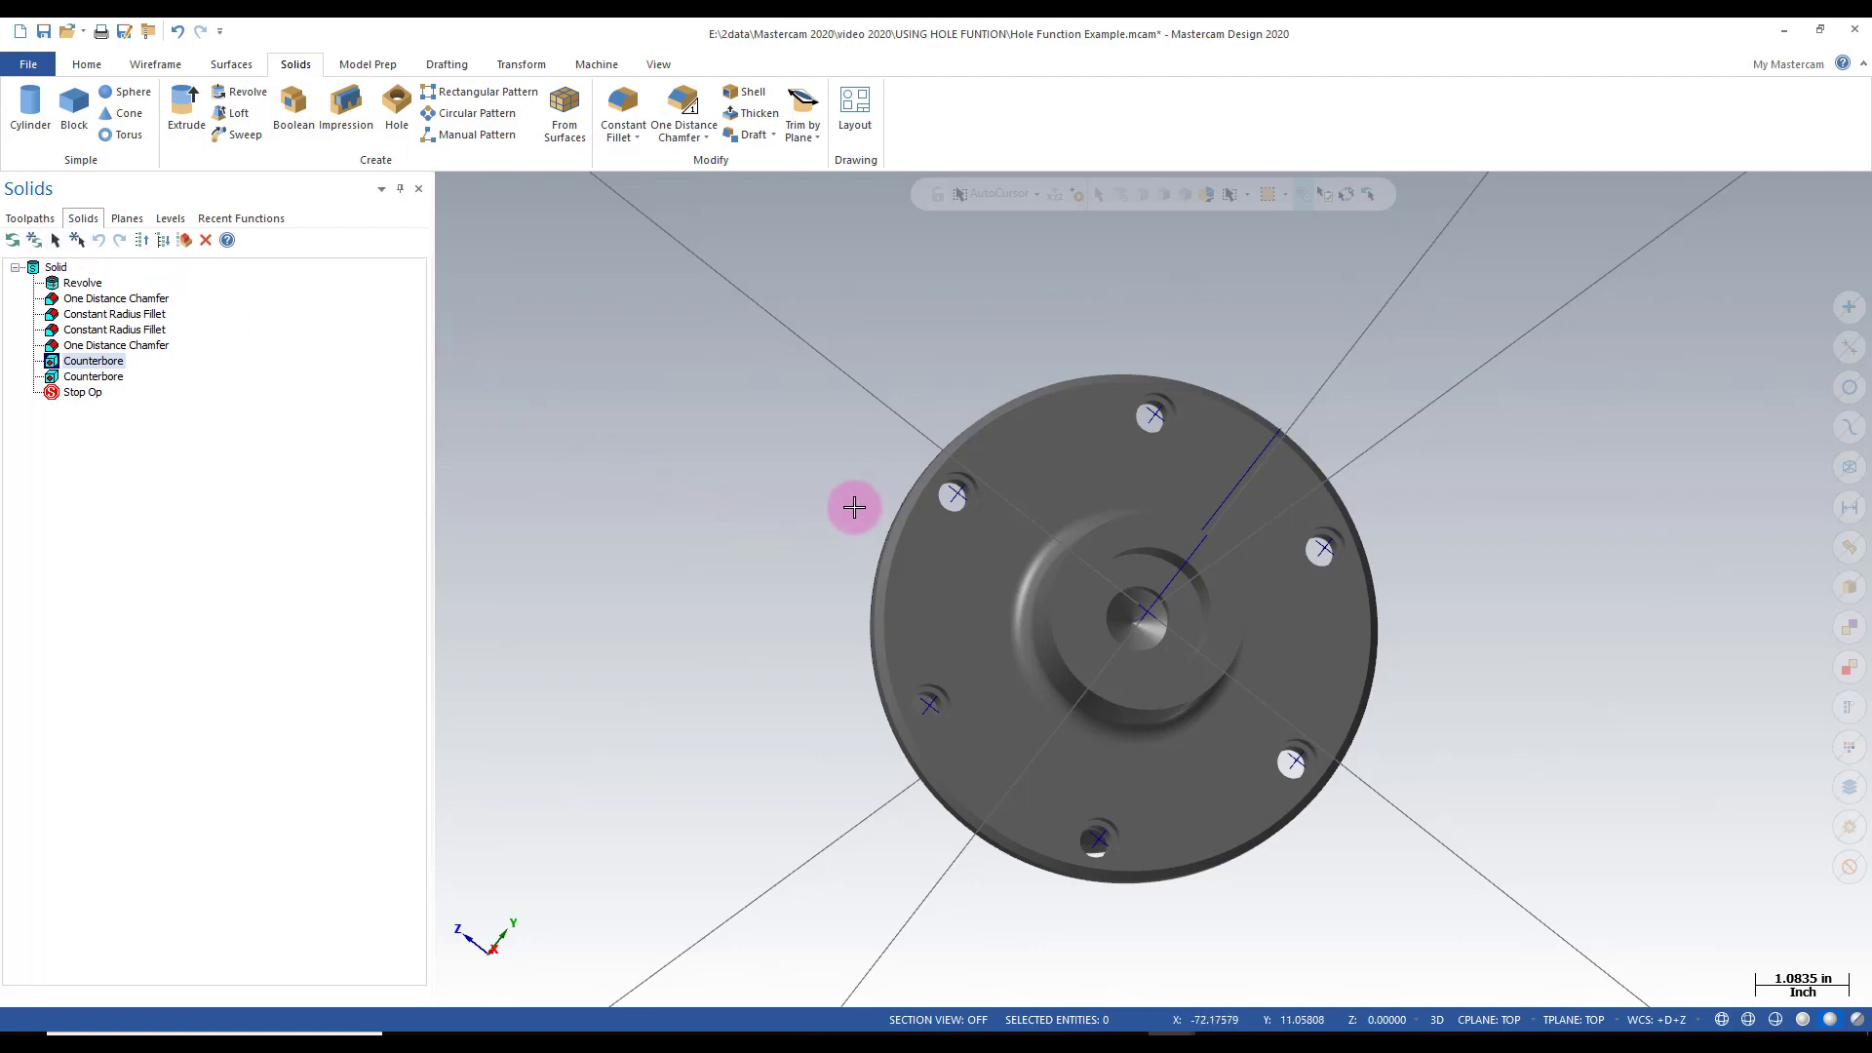
pyautogui.moveTo(848, 631)
pyautogui.mouseDown(button='middle')
pyautogui.moveTo(781, 631)
pyautogui.moveTo(886, 643)
pyautogui.moveTo(1015, 611)
pyautogui.moveTo(868, 627)
pyautogui.mouseUp(button='middle')
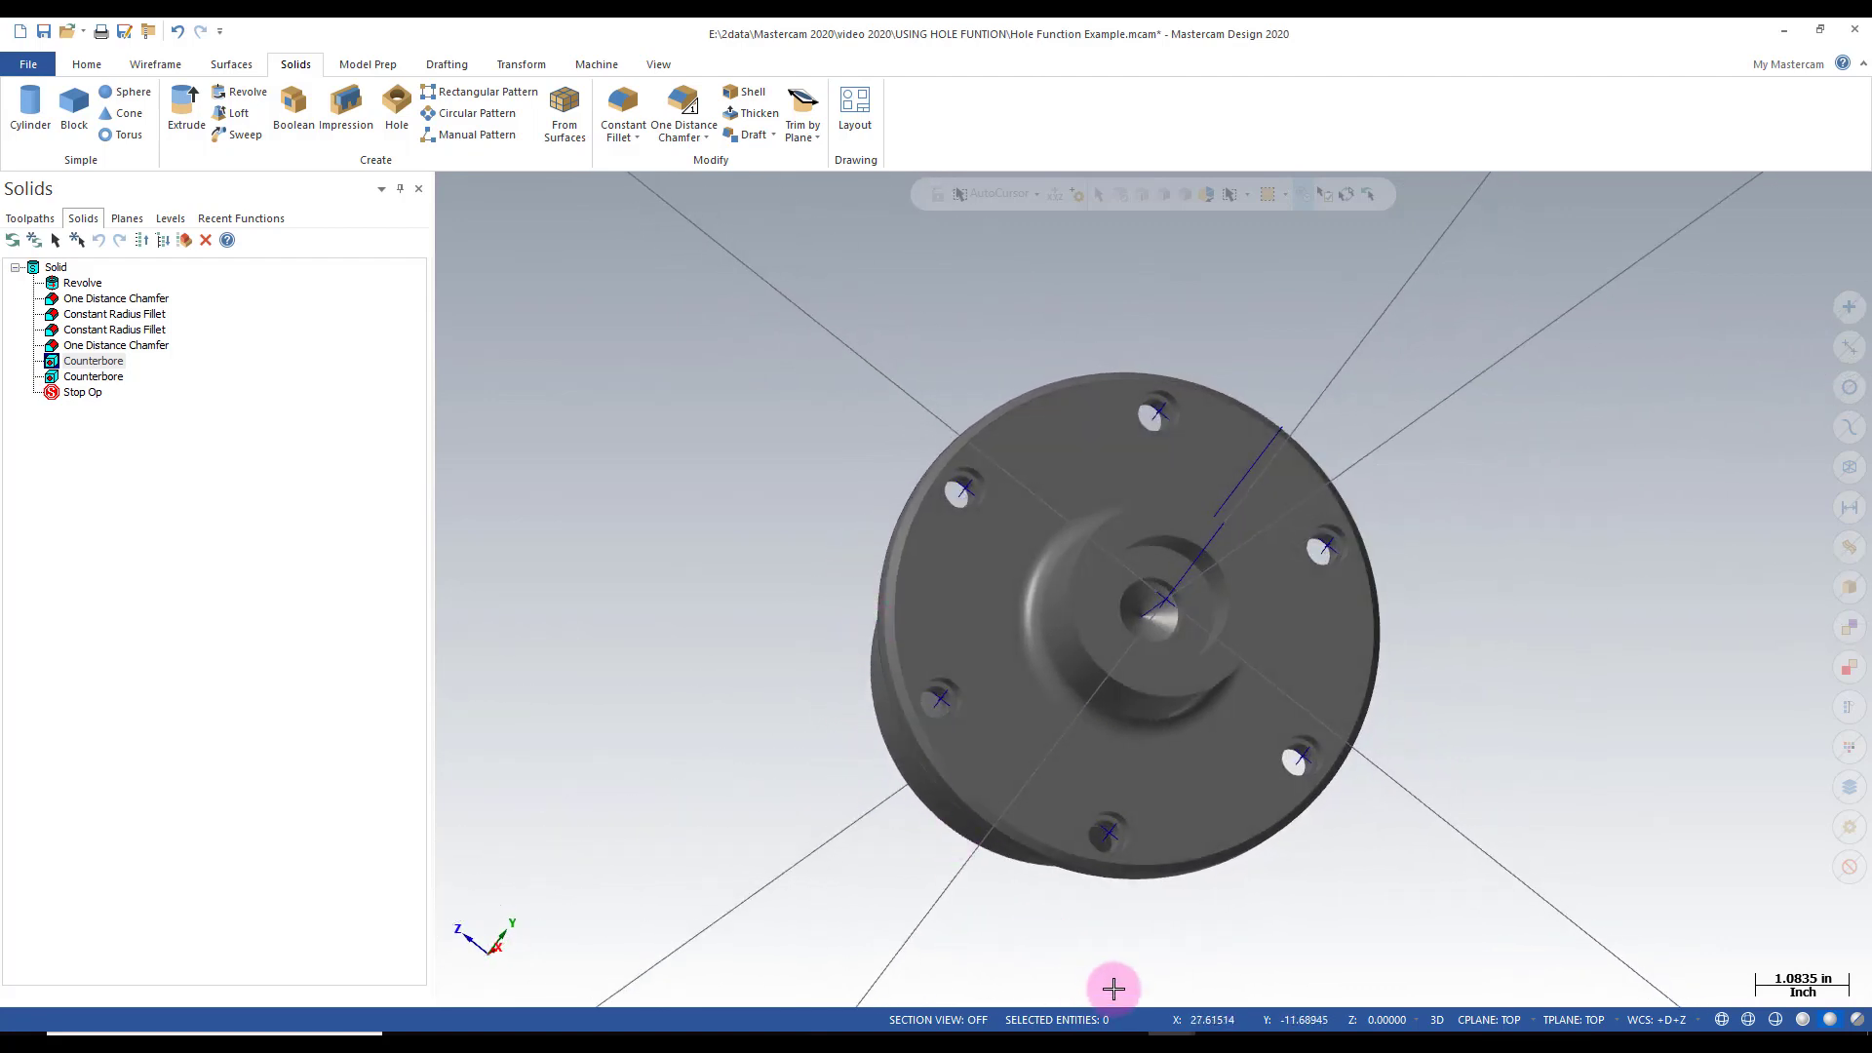